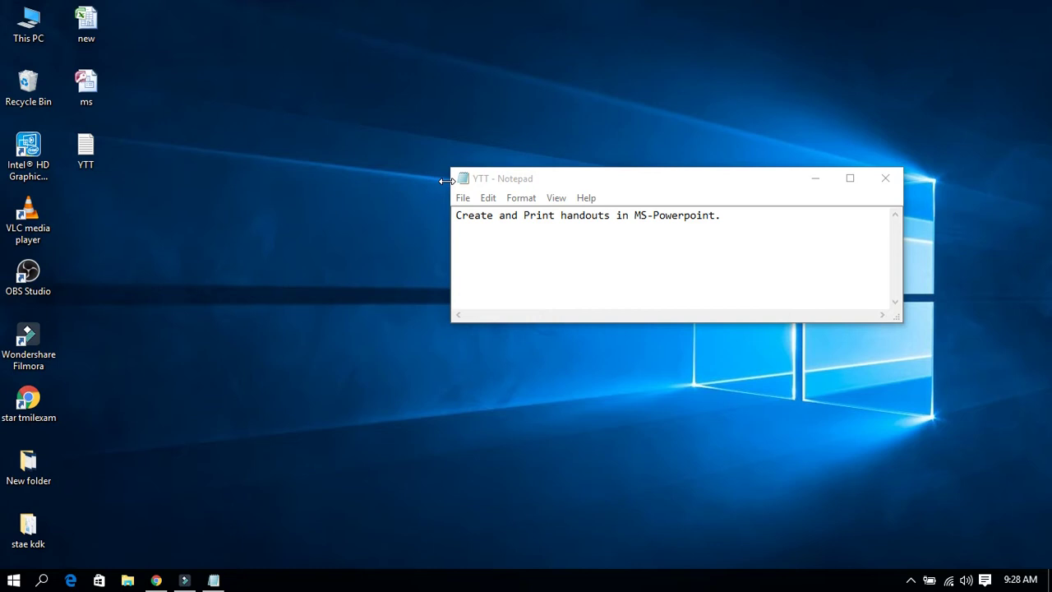
# Minimize the Notepad note about printing PowerPoint handouts.
pyautogui.click(812, 180)
# Create a new PowerPoint presentation file on the desktop under its default name.
pyautogui.rightClick(761, 116)
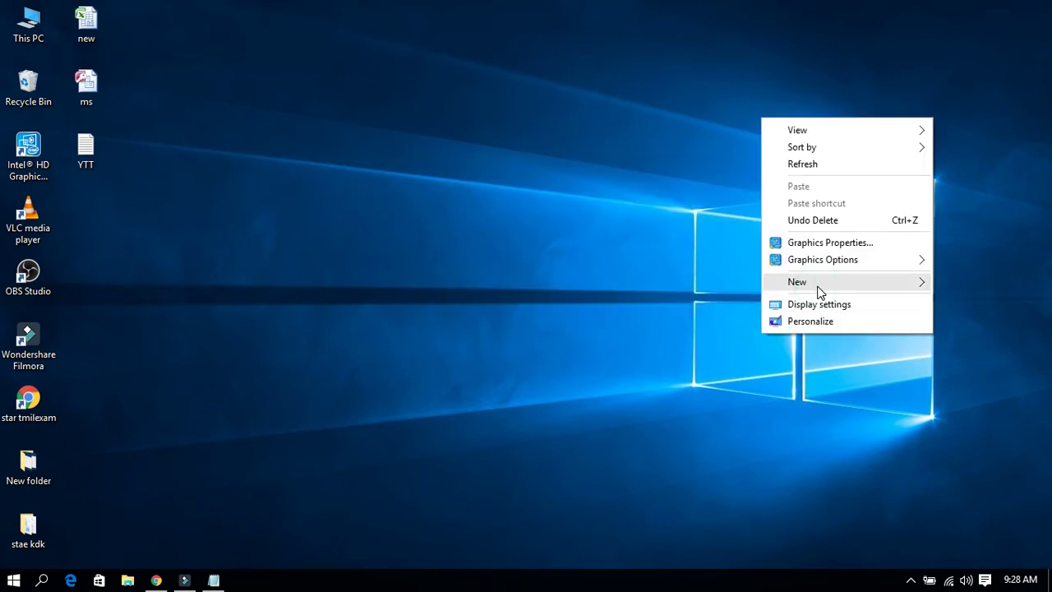
pyautogui.moveTo(847, 282)
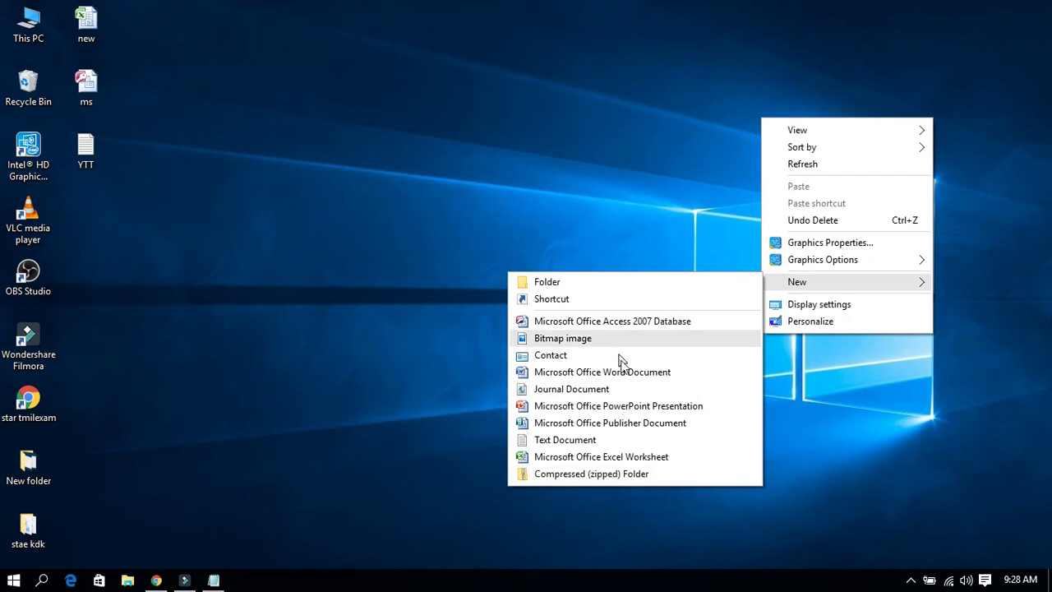
pyautogui.click(659, 406)
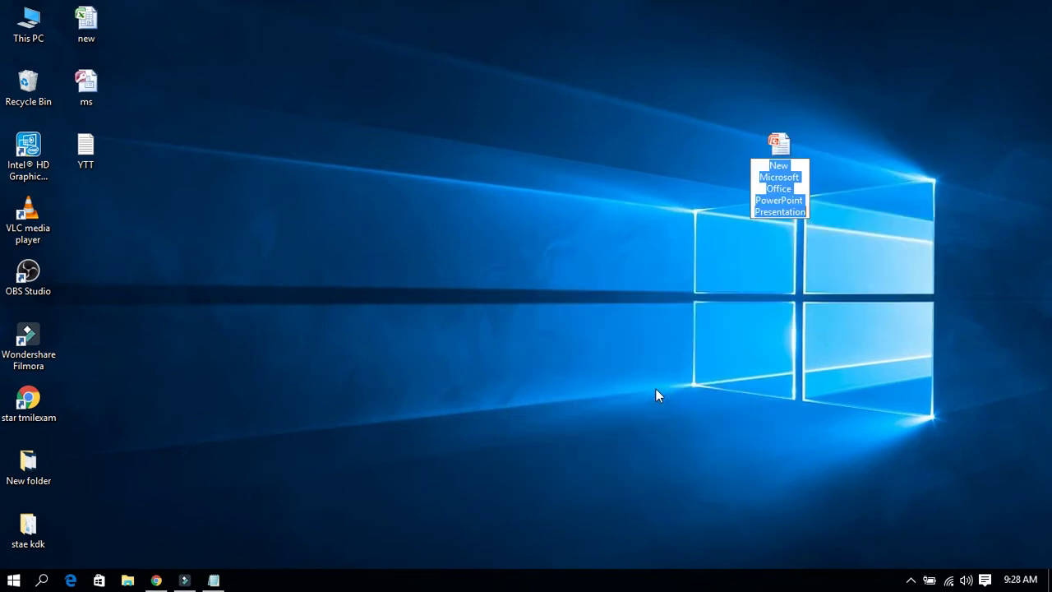
pyautogui.press('Return')
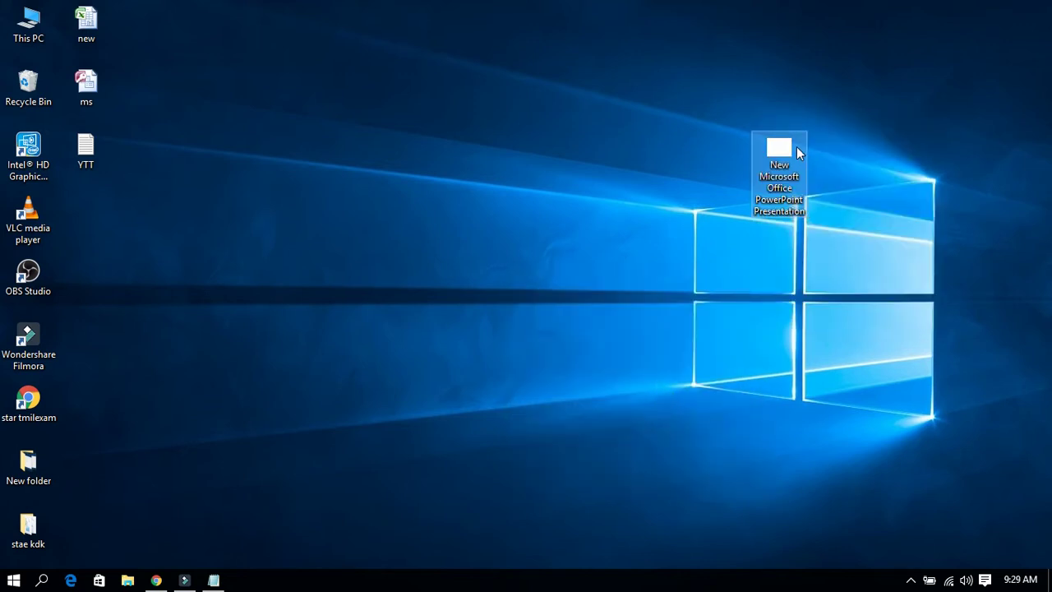
# Open the new presentation and add five slides for six in total.
pyautogui.doubleClick(779, 152)
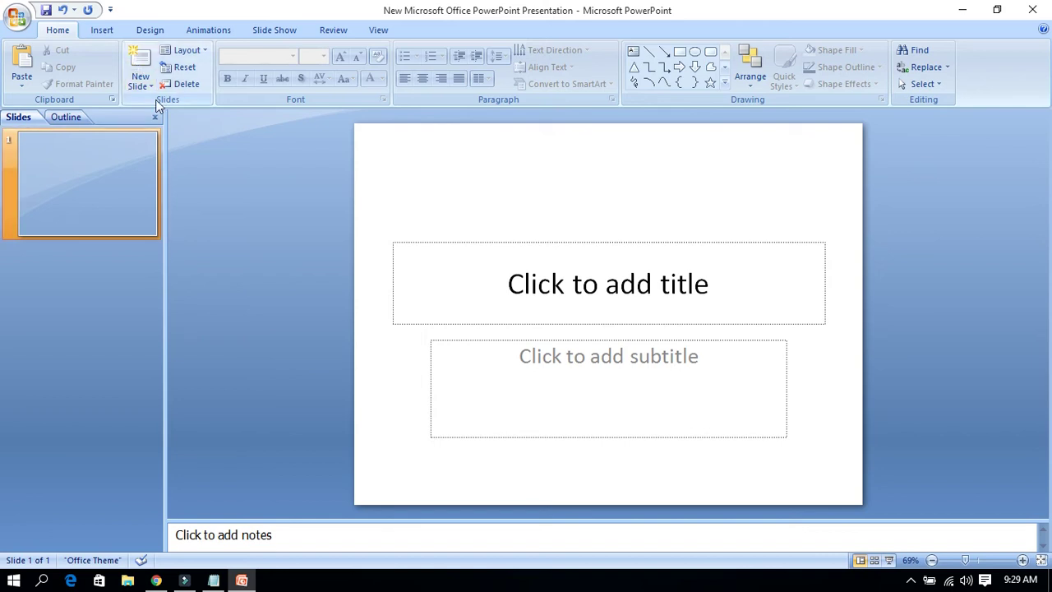
pyautogui.click(141, 72)
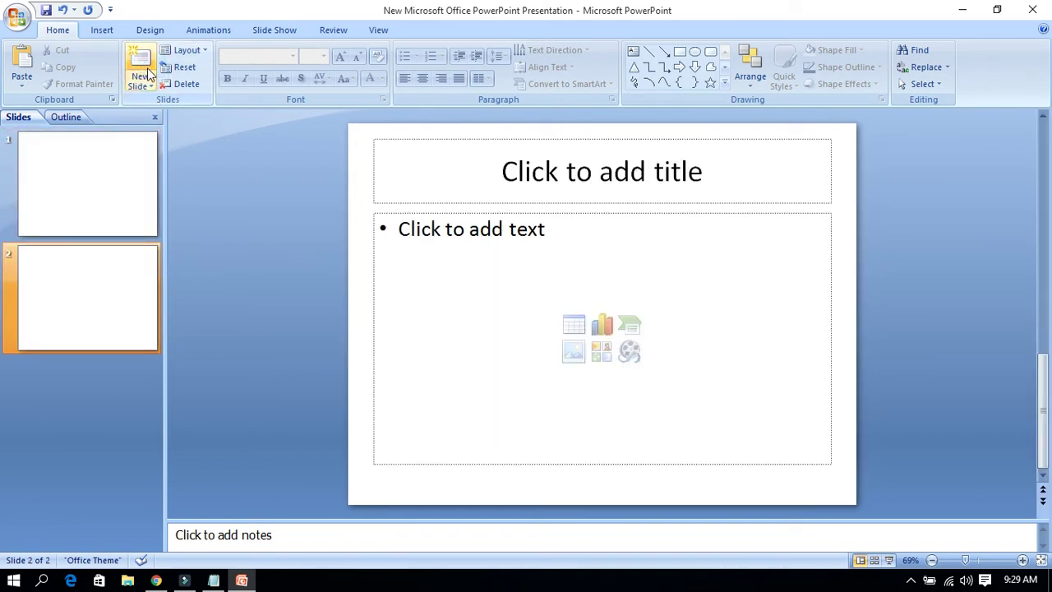
pyautogui.click(144, 73)
pyautogui.click(148, 73)
pyautogui.click(148, 73)
pyautogui.click(148, 72)
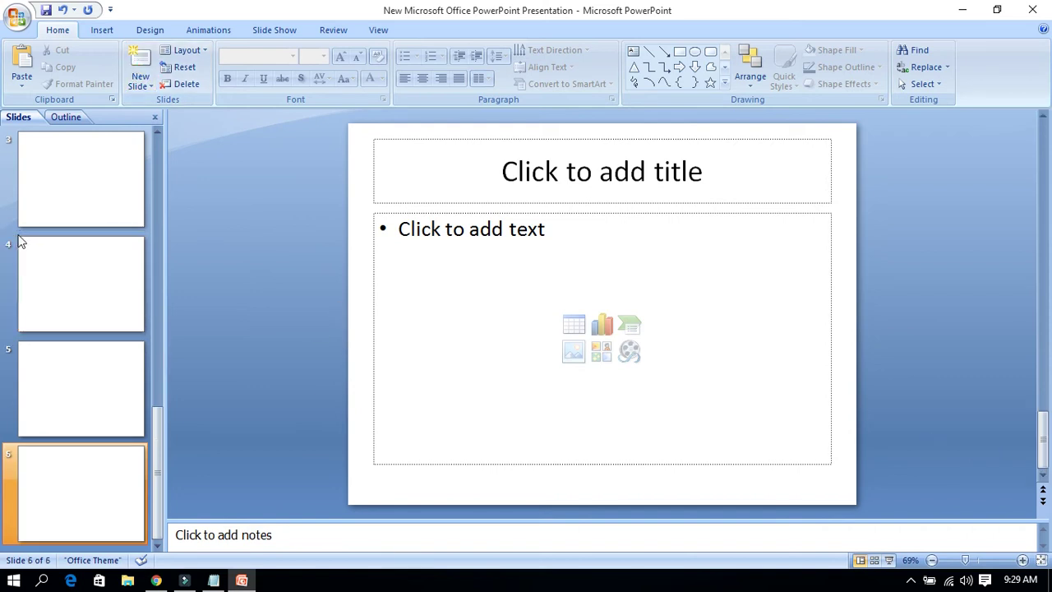
pyautogui.scroll(2, 89, 376)
pyautogui.scroll(1, 50, 386)
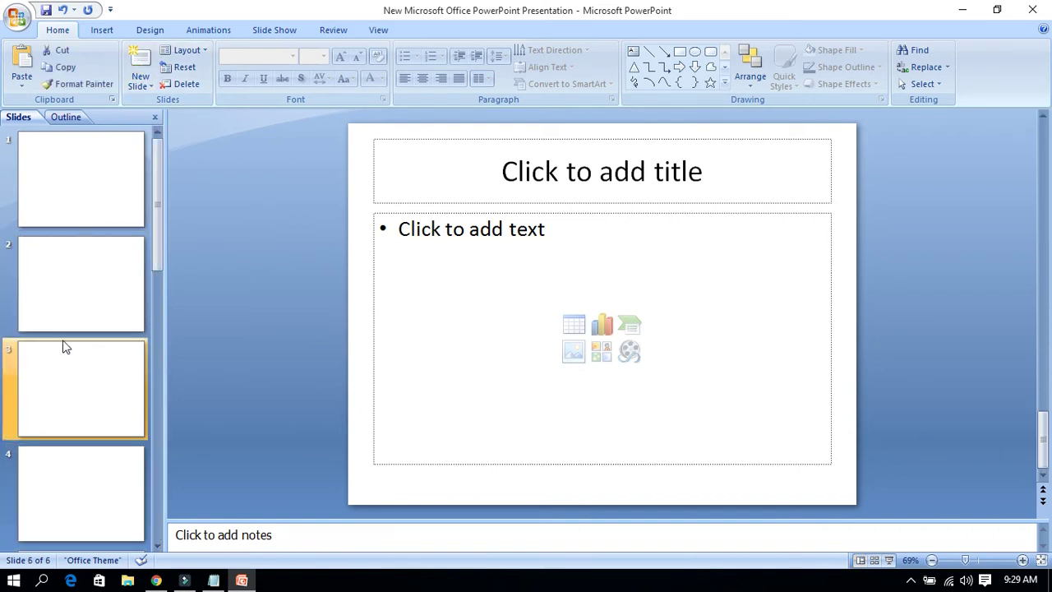
pyautogui.scroll(-2, 115, 465)
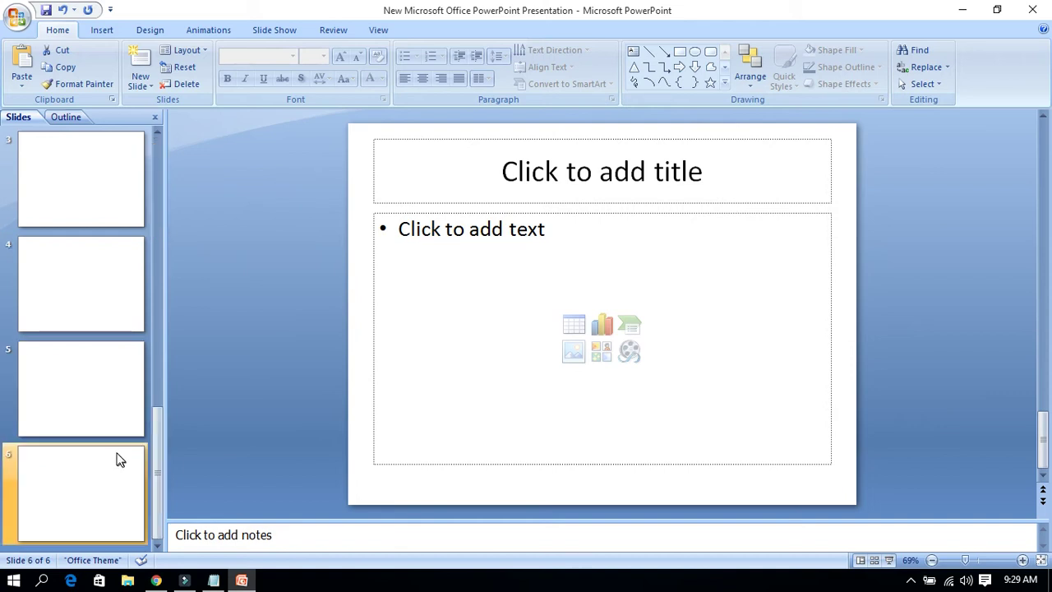
# Insert a 5-column, 2-row table on slide 4.
pyautogui.press('Up')
pyautogui.press('Up')
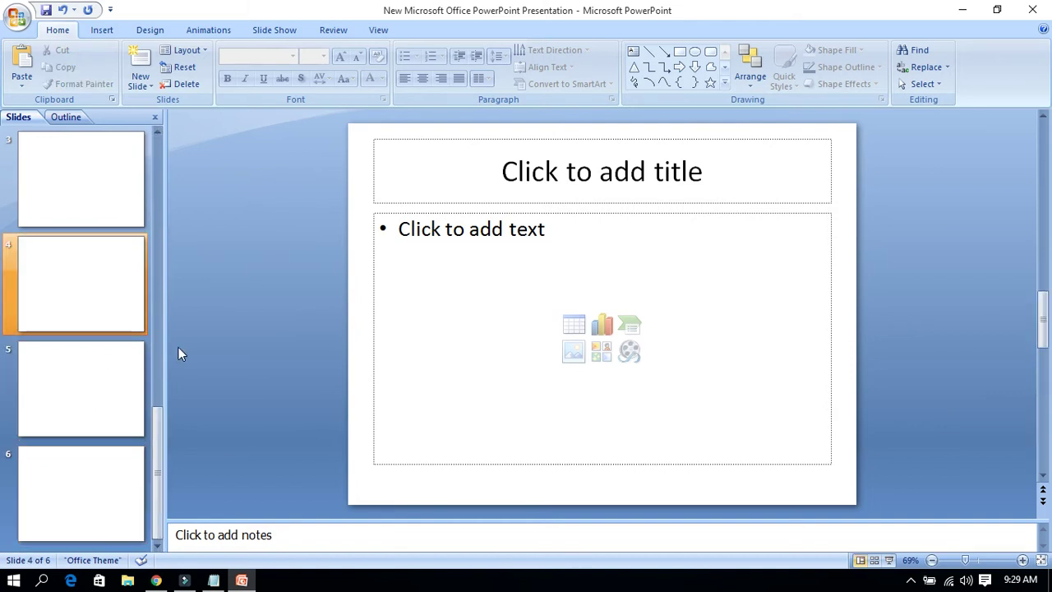
pyautogui.click(573, 324)
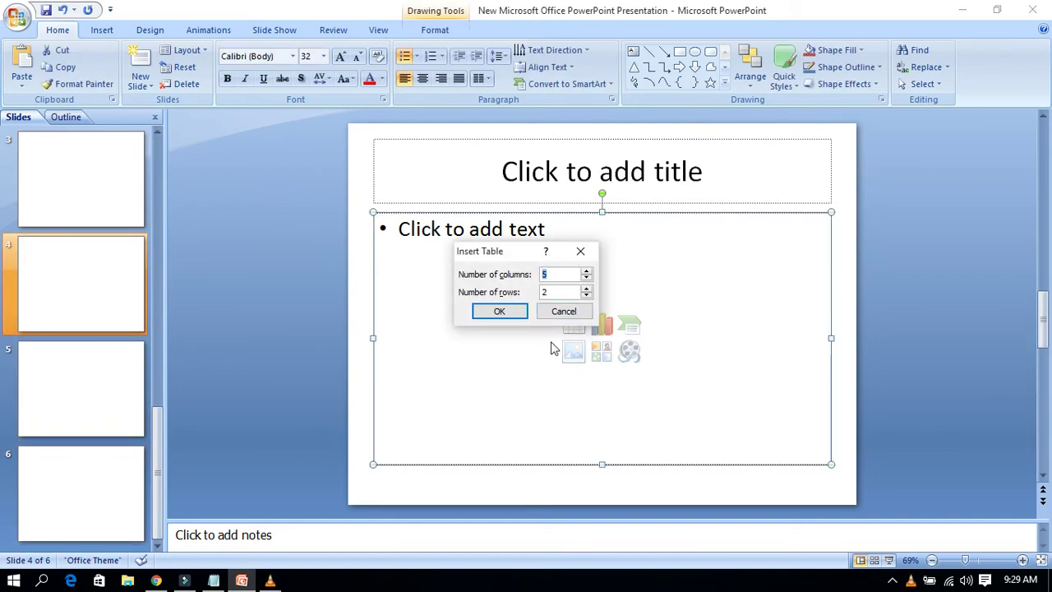
pyautogui.click(501, 312)
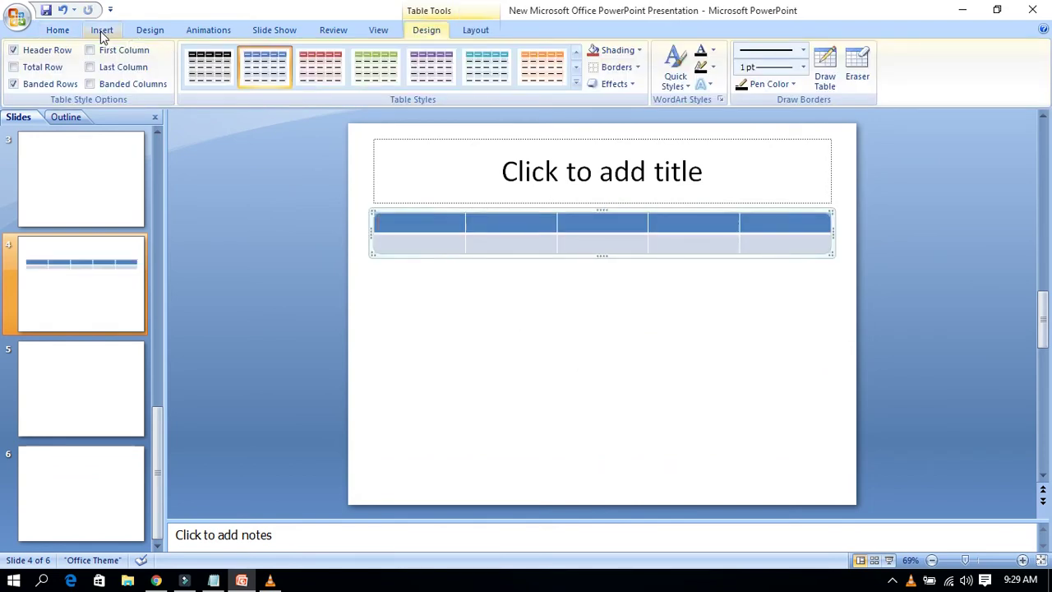
pyautogui.click(102, 30)
# Search Clip Art for 'ROSE'.
pyautogui.click(100, 64)
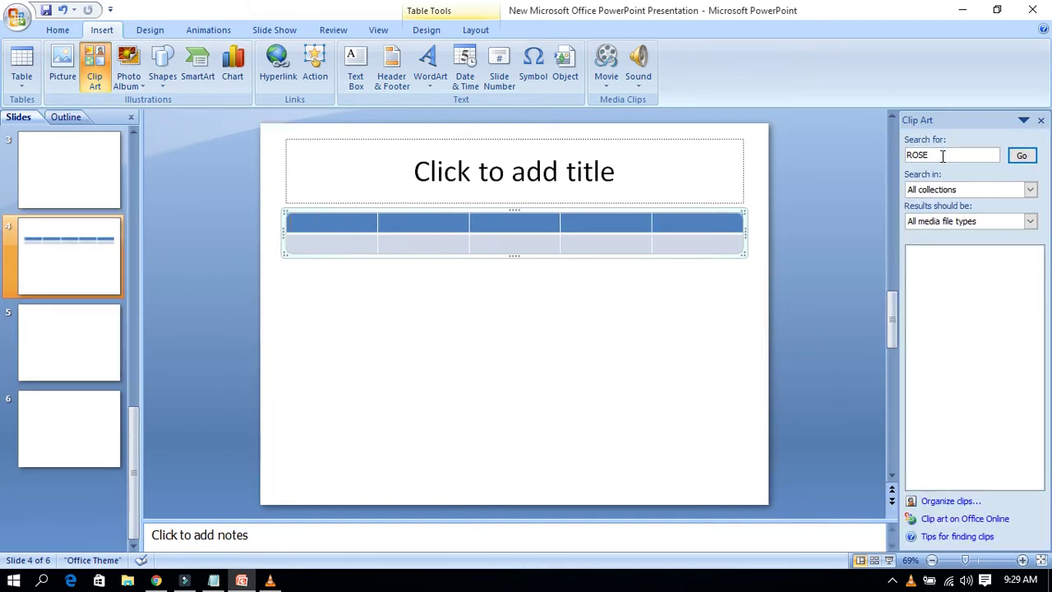
pyautogui.click(943, 156)
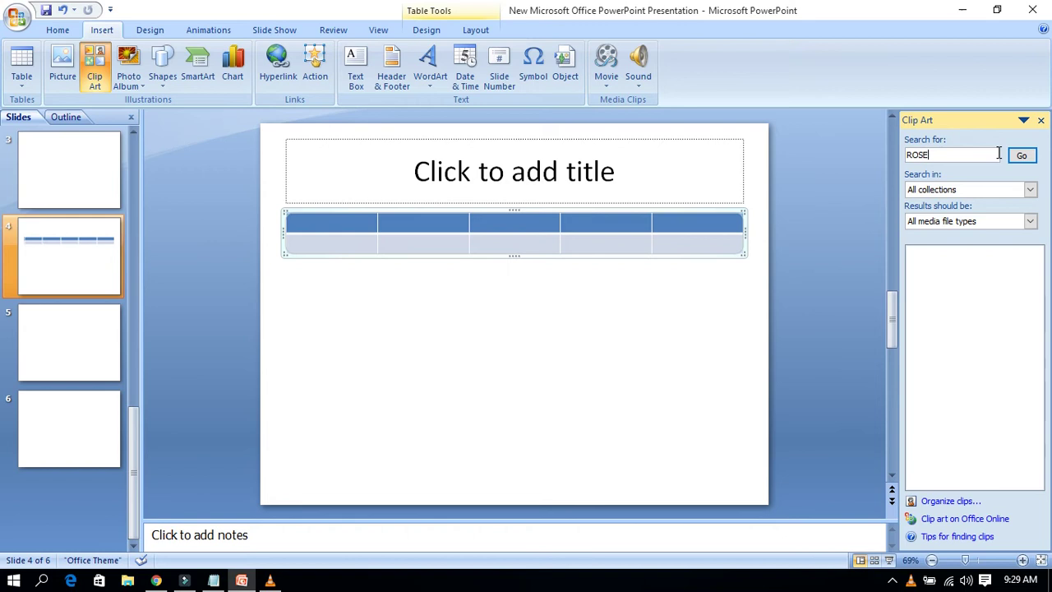
pyautogui.click(1025, 157)
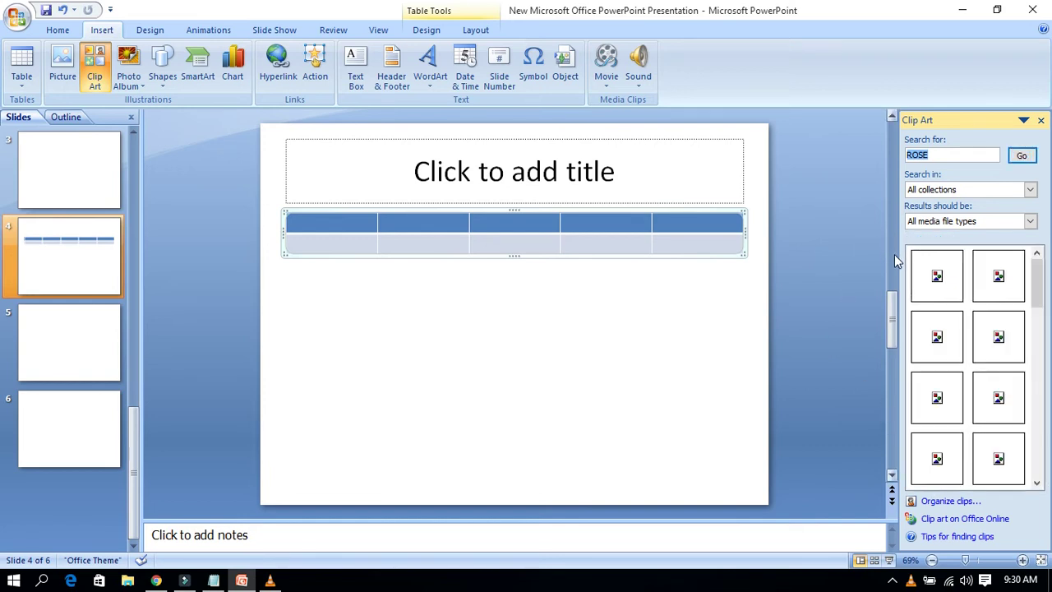
# Place and enlarge a white-roses clip on slide 4, then delete it along with the table.
pyautogui.moveTo(937, 275); pyautogui.dragTo(530, 347)
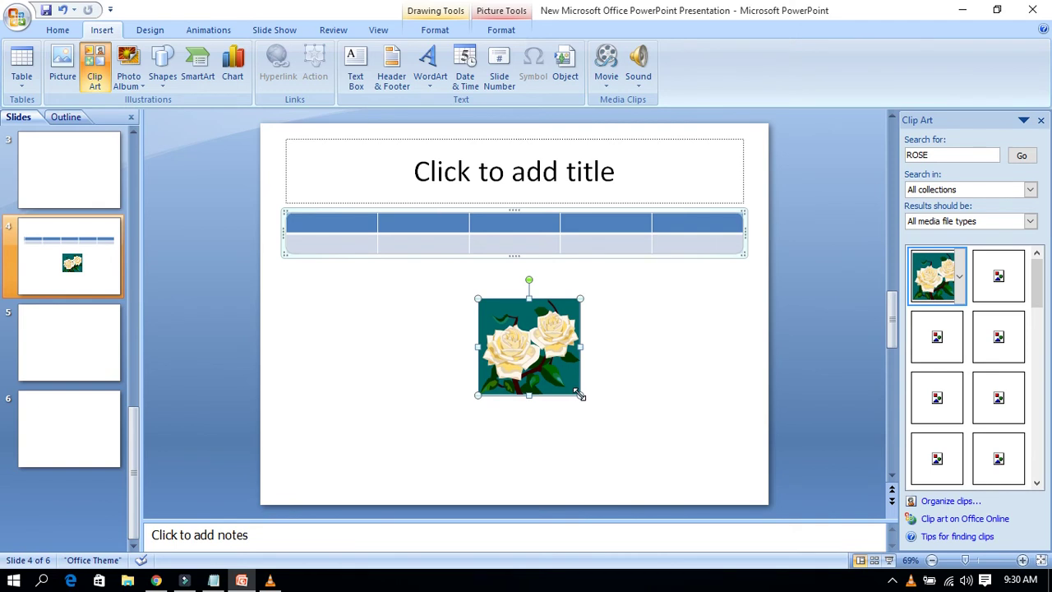
pyautogui.moveTo(572, 392); pyautogui.dragTo(650, 482)
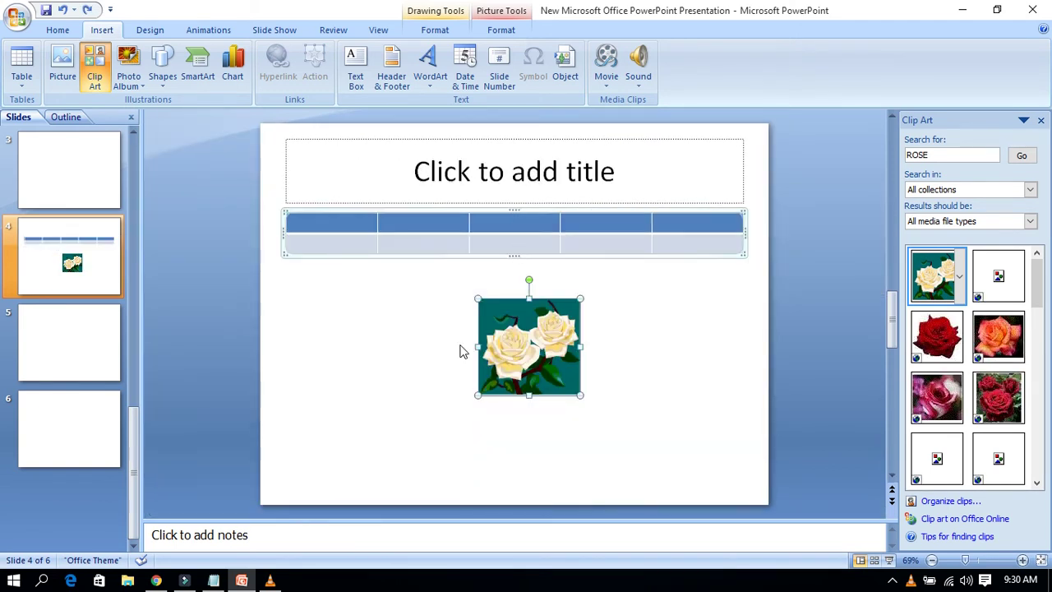
pyautogui.click(476, 238)
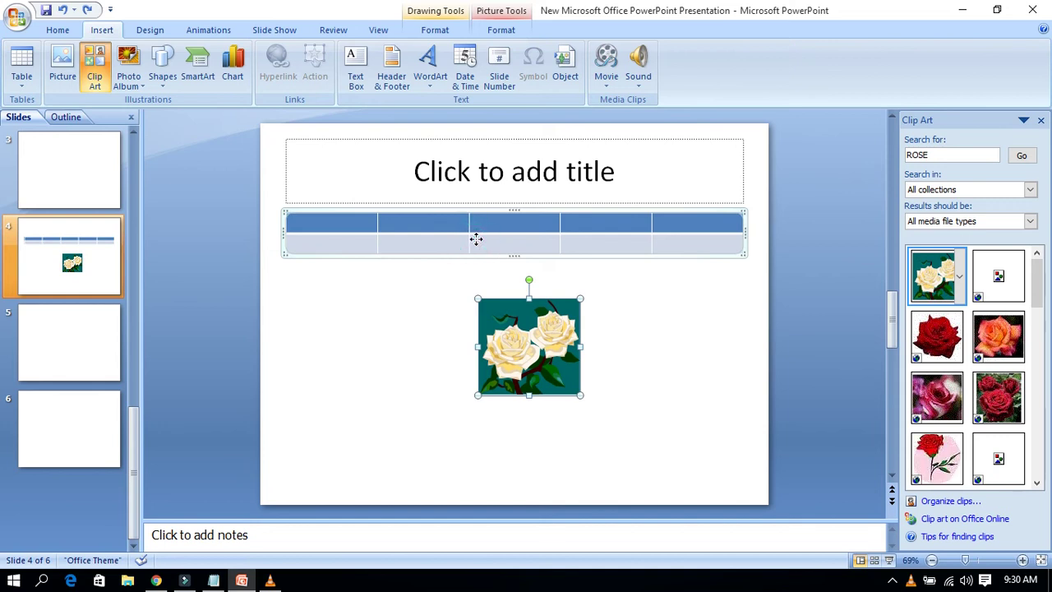
pyautogui.press('Delete')
pyautogui.click(486, 196)
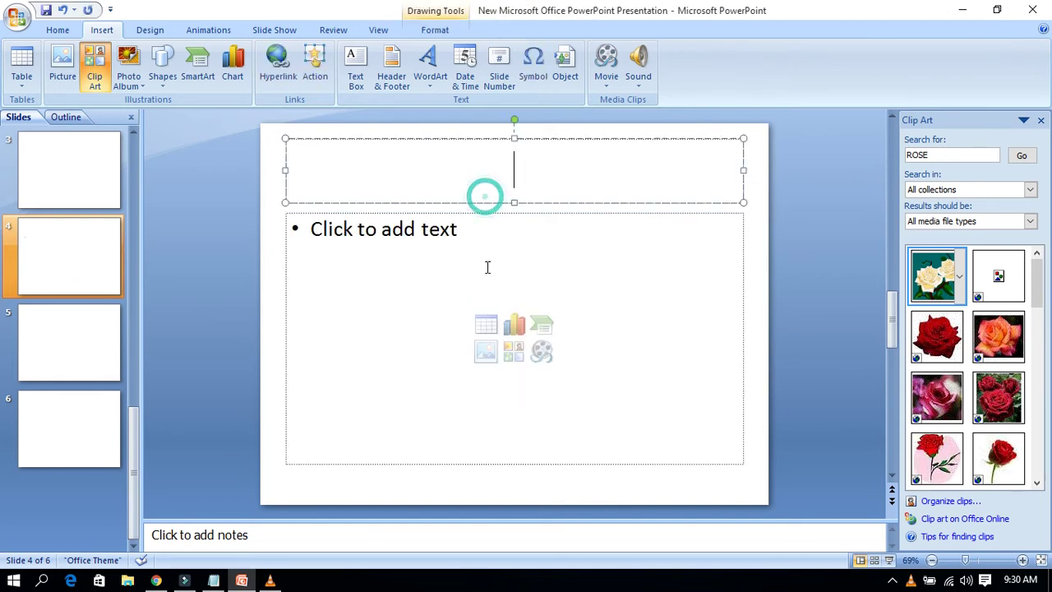
# Add an orange rose to slide 4 and an enlarged, centred white-roses clip to slide 1.
pyautogui.click(998, 337)
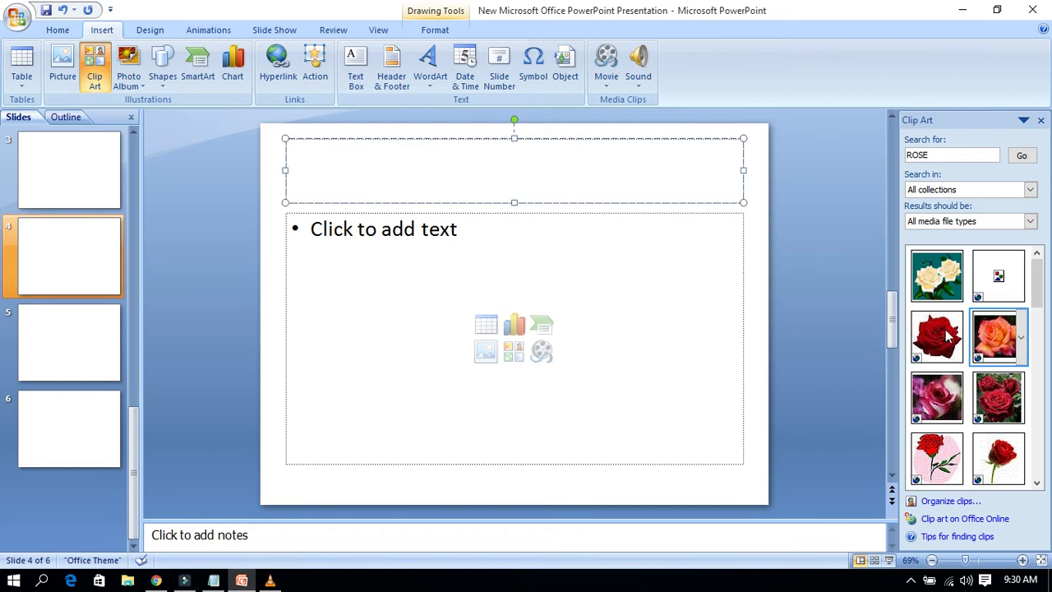
pyautogui.click(51, 169)
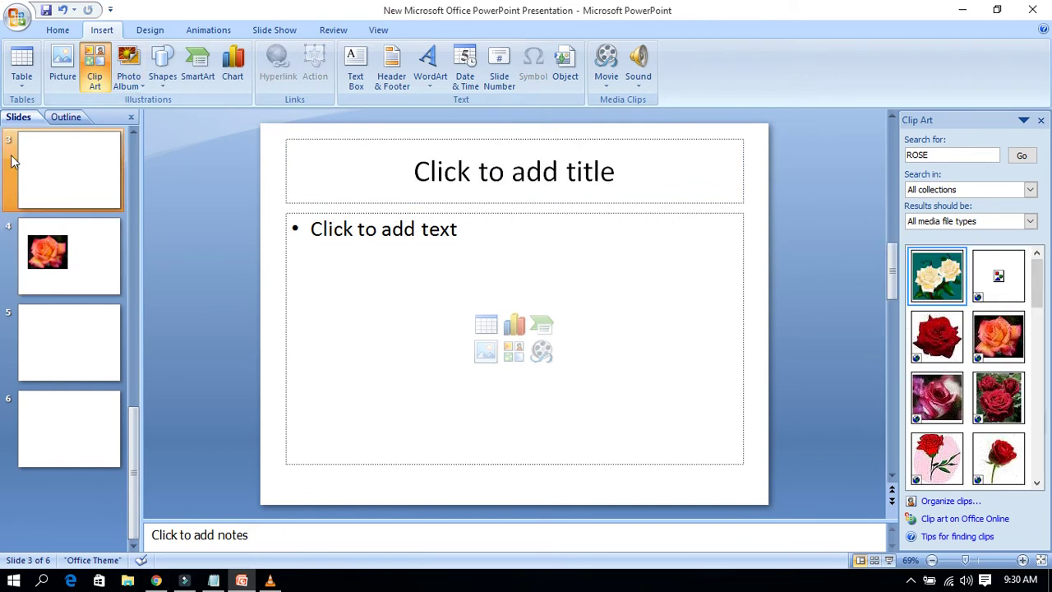
pyautogui.press('Home')
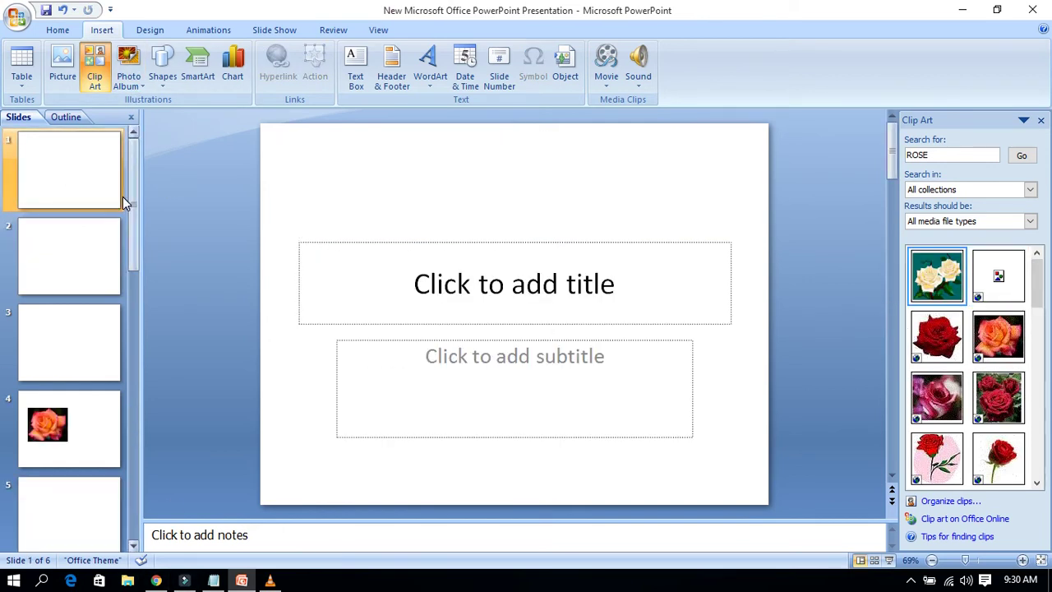
pyautogui.moveTo(937, 263); pyautogui.dragTo(687, 271)
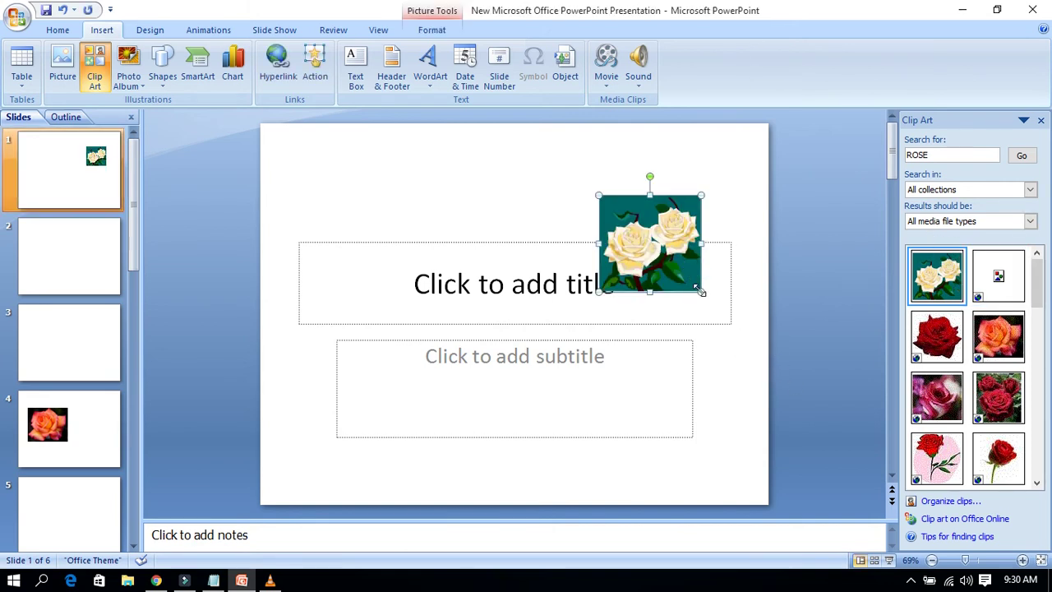
pyautogui.moveTo(699, 291)
pyautogui.mouseDown()
pyautogui.moveTo(841, 426)
pyautogui.moveTo(500, 305)
pyautogui.mouseUp()
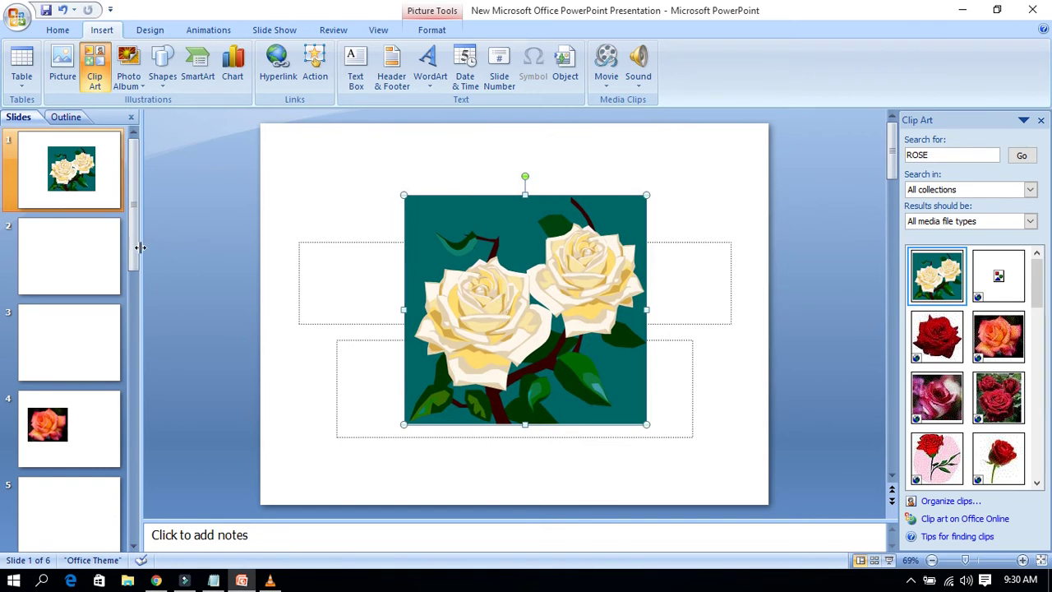
# Place the white-roses clip on slide 2, enlarge it and centre it.
pyautogui.click(70, 255)
pyautogui.moveTo(937, 276); pyautogui.dragTo(485, 306)
pyautogui.click(505, 297)
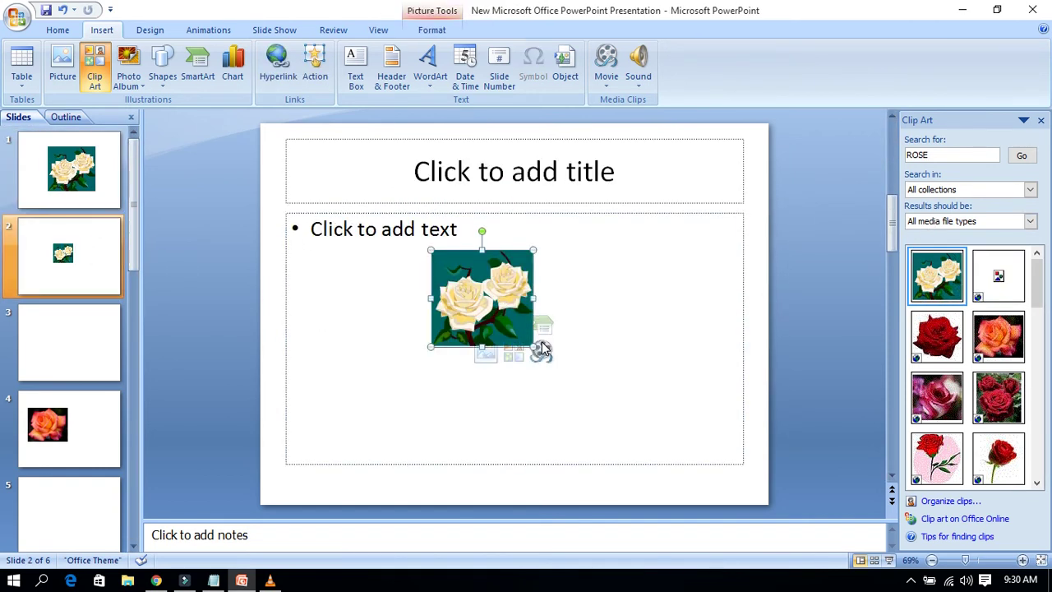
pyautogui.moveTo(534, 345); pyautogui.dragTo(665, 471)
pyautogui.moveTo(561, 376); pyautogui.dragTo(518, 347)
pyautogui.click(66, 371)
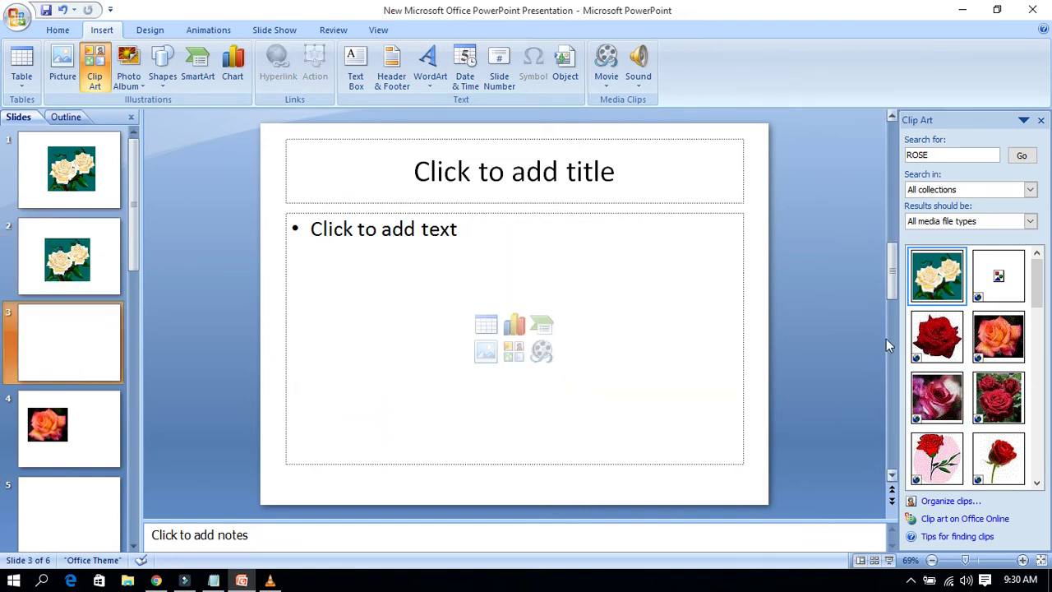
# Insert the single red rose on slide 3, shrink it and centre it.
pyautogui.click(934, 352)
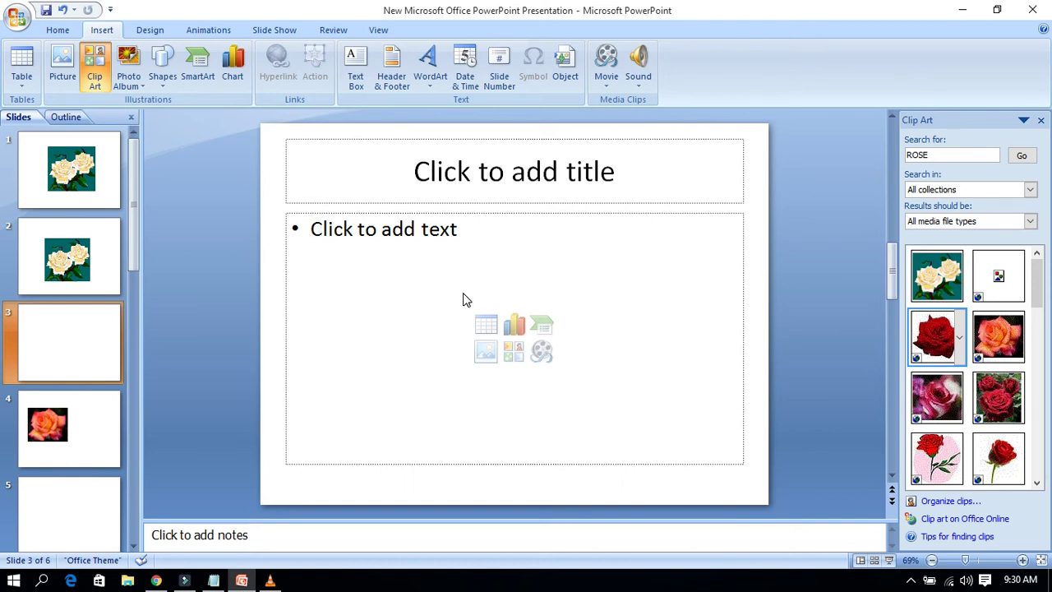
pyautogui.scroll(-1, 668, 405)
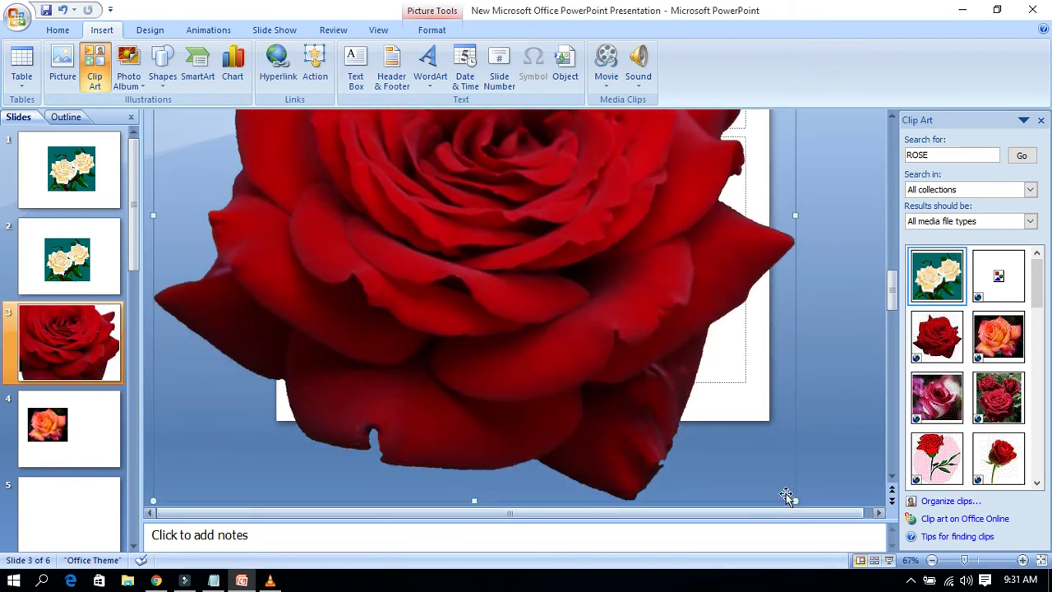
pyautogui.moveTo(794, 497); pyautogui.dragTo(469, 197)
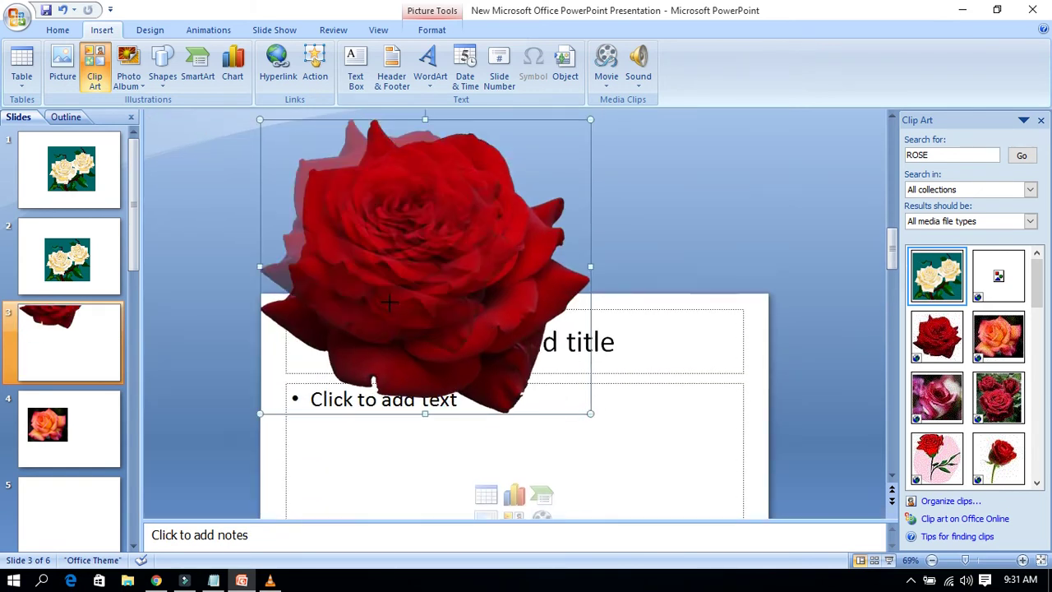
pyautogui.moveTo(593, 417); pyautogui.dragTo(469, 305)
pyautogui.moveTo(362, 209); pyautogui.dragTo(507, 273)
pyautogui.scroll(-2, 70, 395)
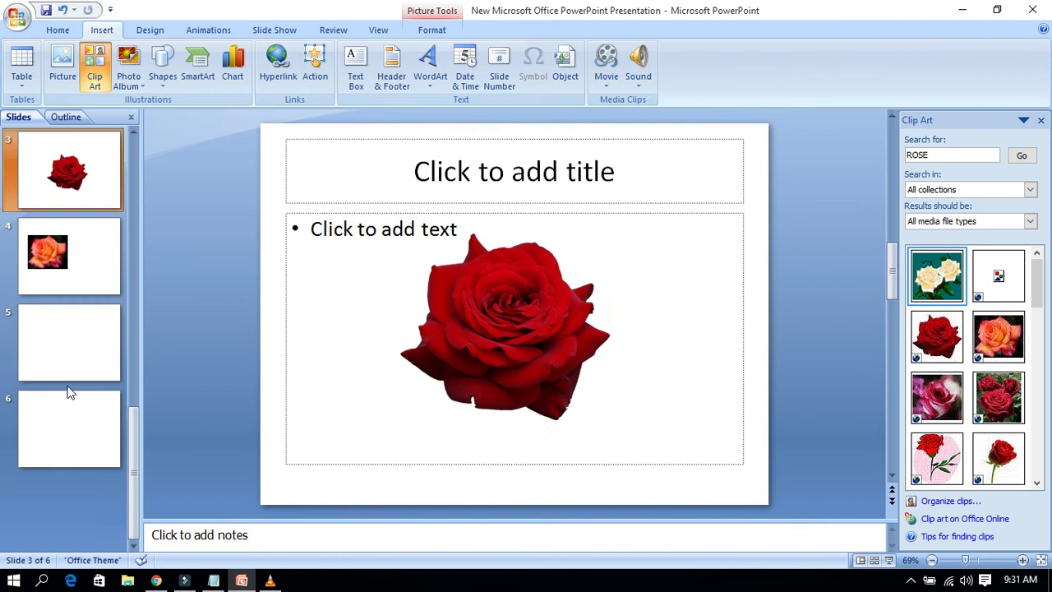
# Add the long-stemmed red rose to slide 6 and reposition it.
pyautogui.click(64, 322)
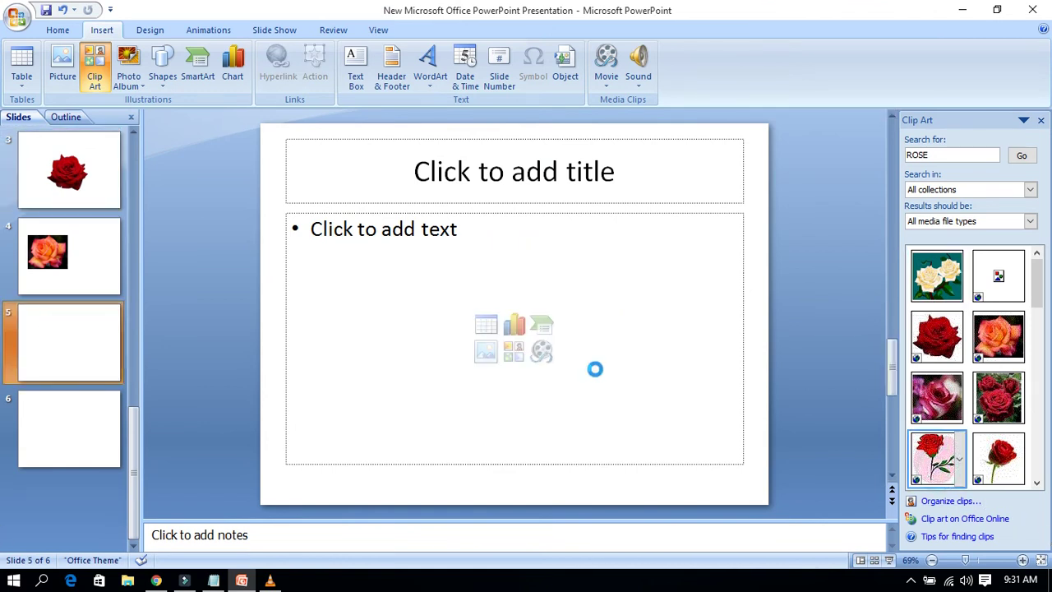
pyautogui.click(56, 438)
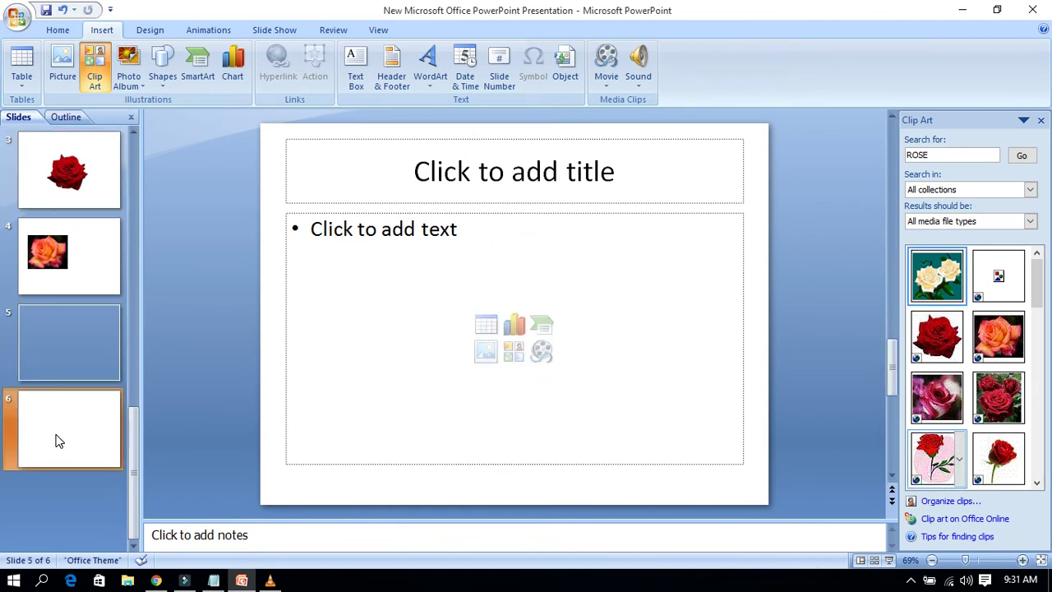
pyautogui.click(1006, 481)
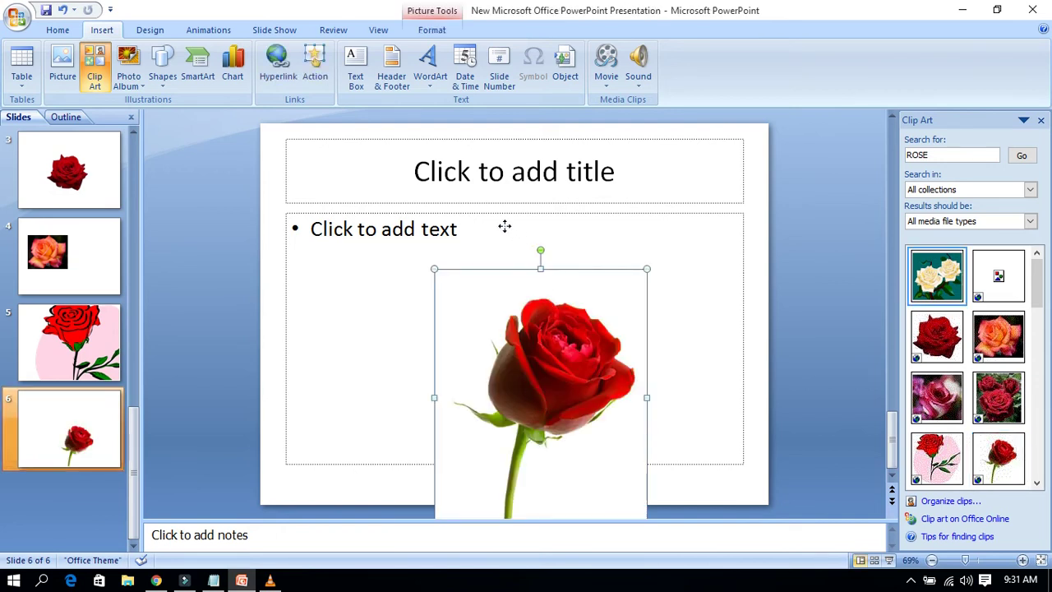
pyautogui.moveTo(505, 226); pyautogui.dragTo(448, 192)
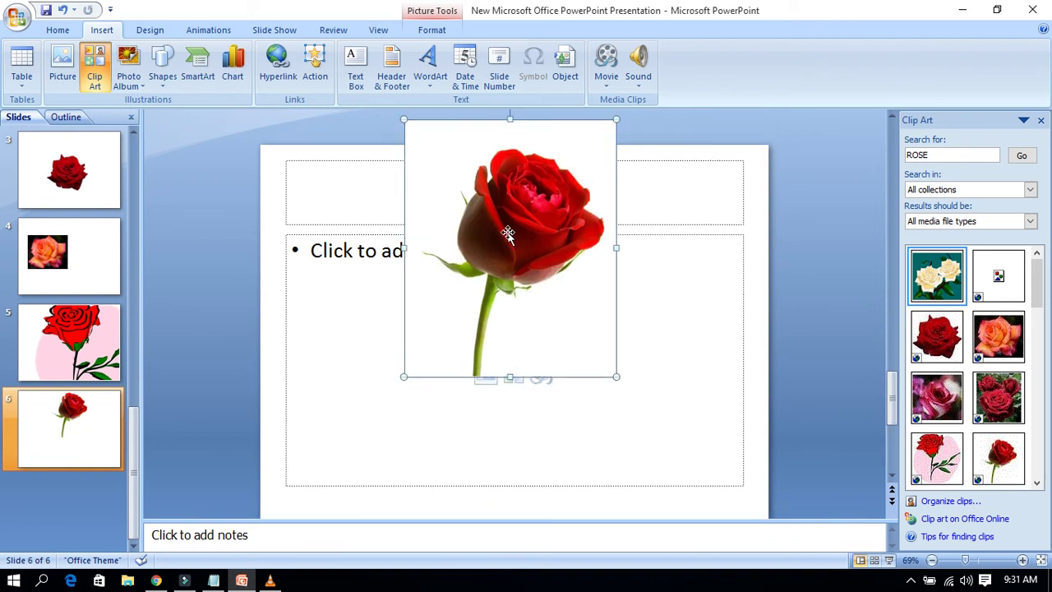
pyautogui.scroll(3, 62, 329)
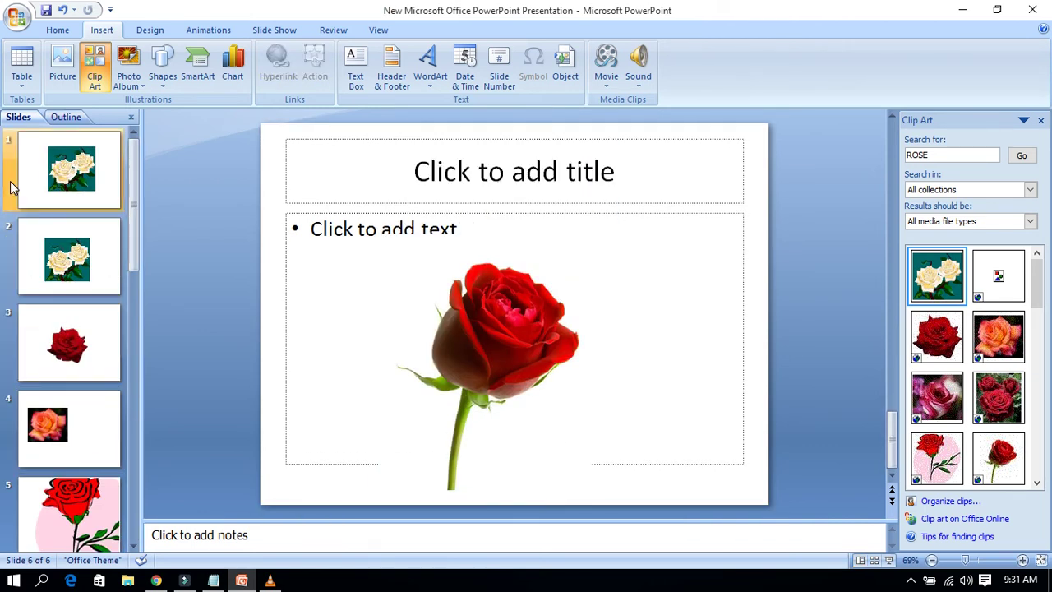
pyautogui.scroll(-3, 24, 214)
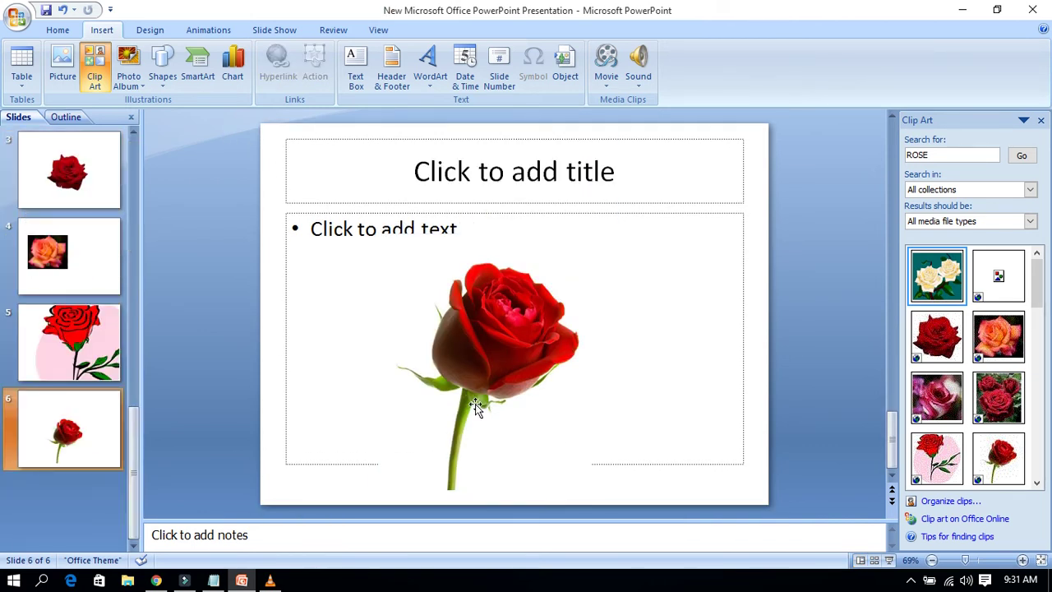
# Look over the Review and View tabs, then return to slide 5.
pyautogui.click(320, 33)
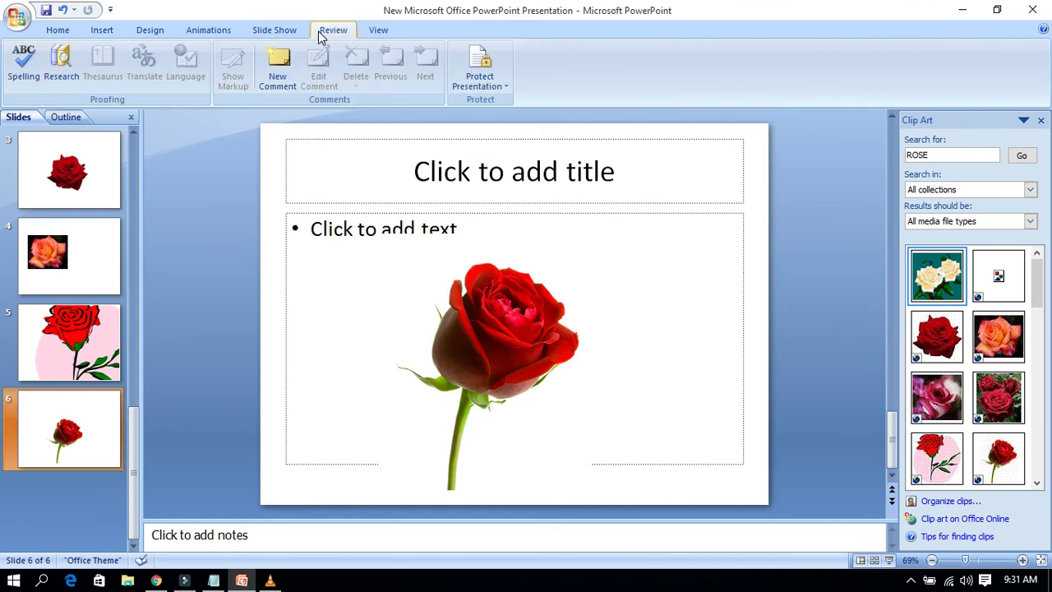
pyautogui.click(378, 31)
pyautogui.click(116, 321)
pyautogui.scroll(2, 116, 311)
pyautogui.scroll(-2, 115, 311)
pyautogui.scroll(-3, 608, 358)
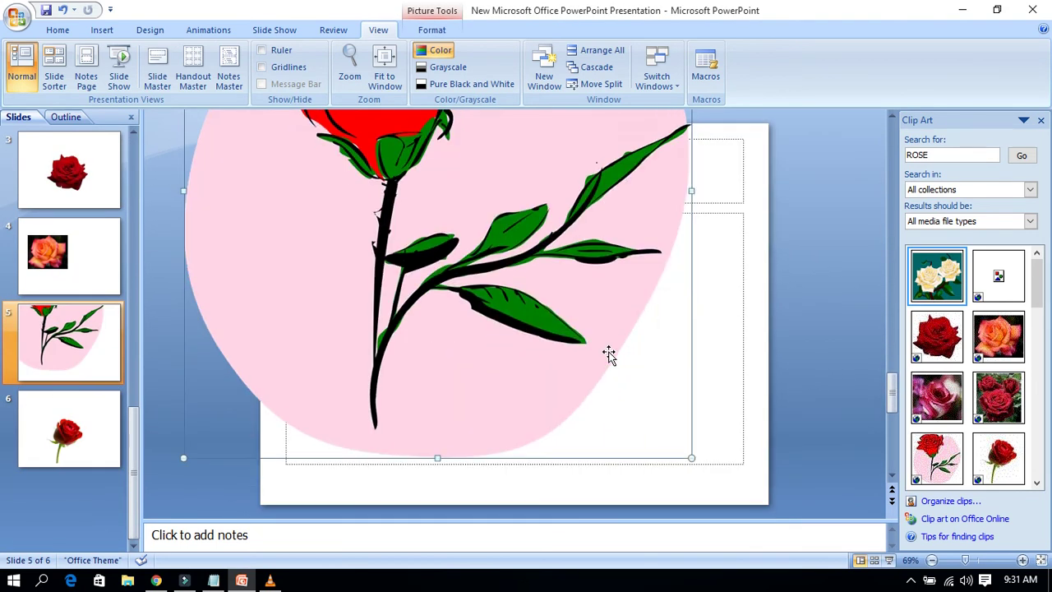
pyautogui.scroll(3, 625, 378)
# Shrink the pink-backed rose on slide 5 and centre it.
pyautogui.click(620, 380)
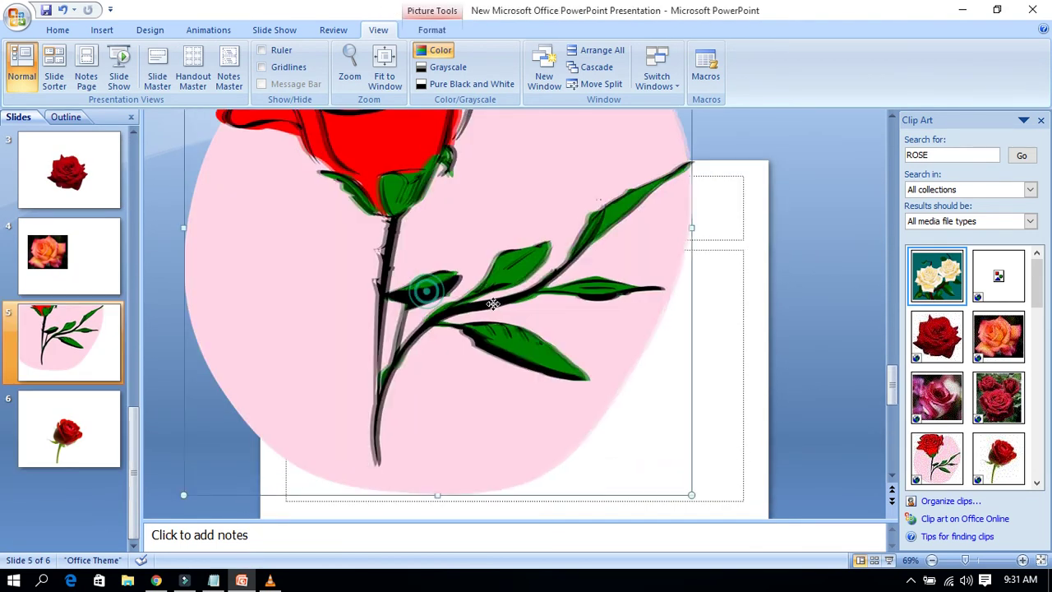
pyautogui.scroll(1, 649, 428)
pyautogui.scroll(-2, 651, 433)
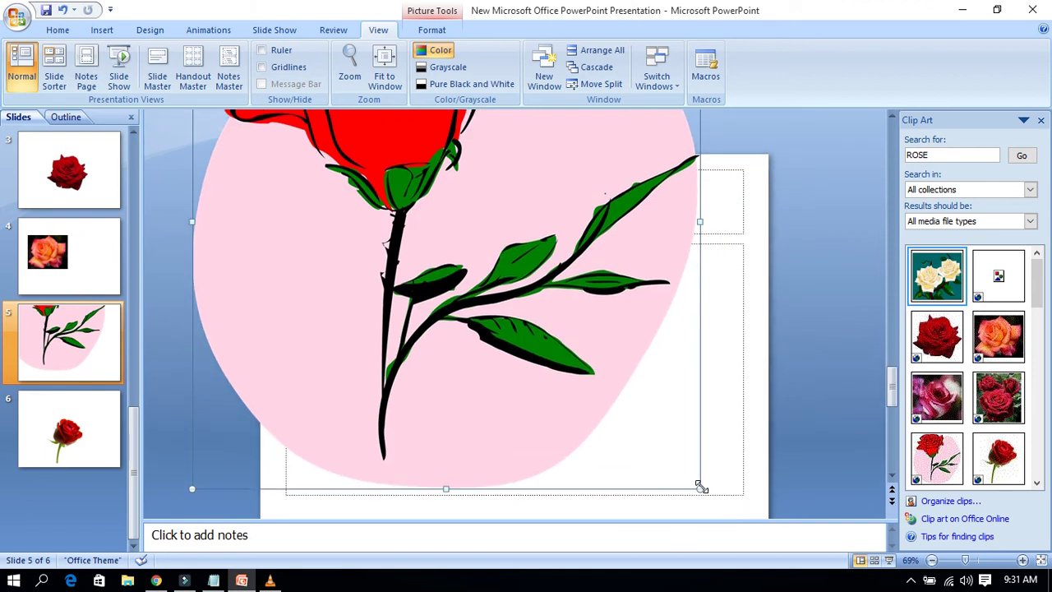
pyautogui.moveTo(700, 488); pyautogui.dragTo(472, 411)
pyautogui.moveTo(387, 253)
pyautogui.mouseDown()
pyautogui.moveTo(514, 313)
pyautogui.moveTo(524, 356)
pyautogui.mouseUp()
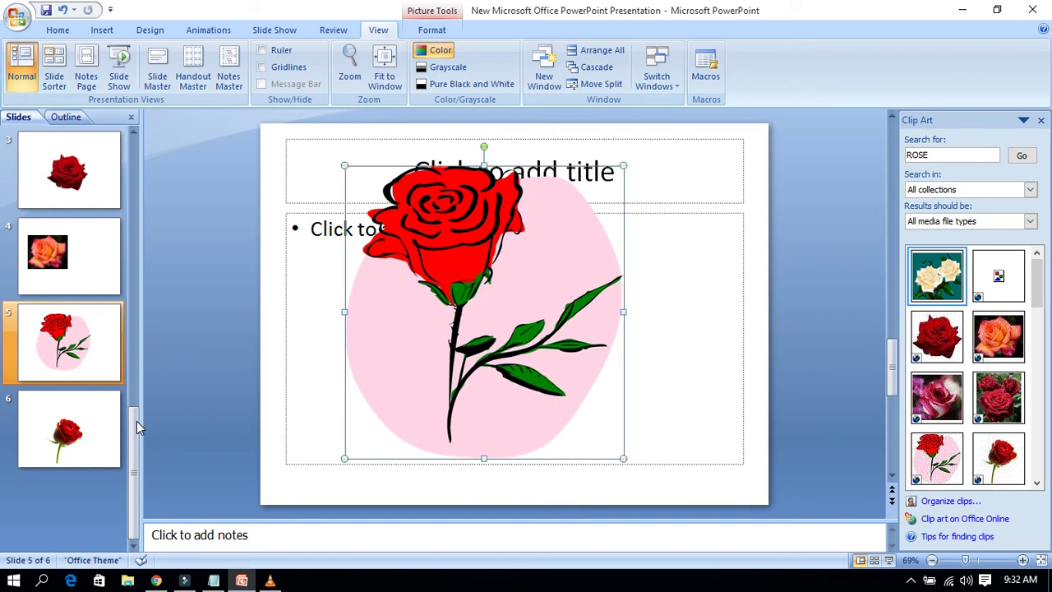
pyautogui.moveTo(136, 421)
pyautogui.mouseDown()
pyautogui.moveTo(138, 260)
pyautogui.moveTo(174, 198)
pyautogui.mouseUp()
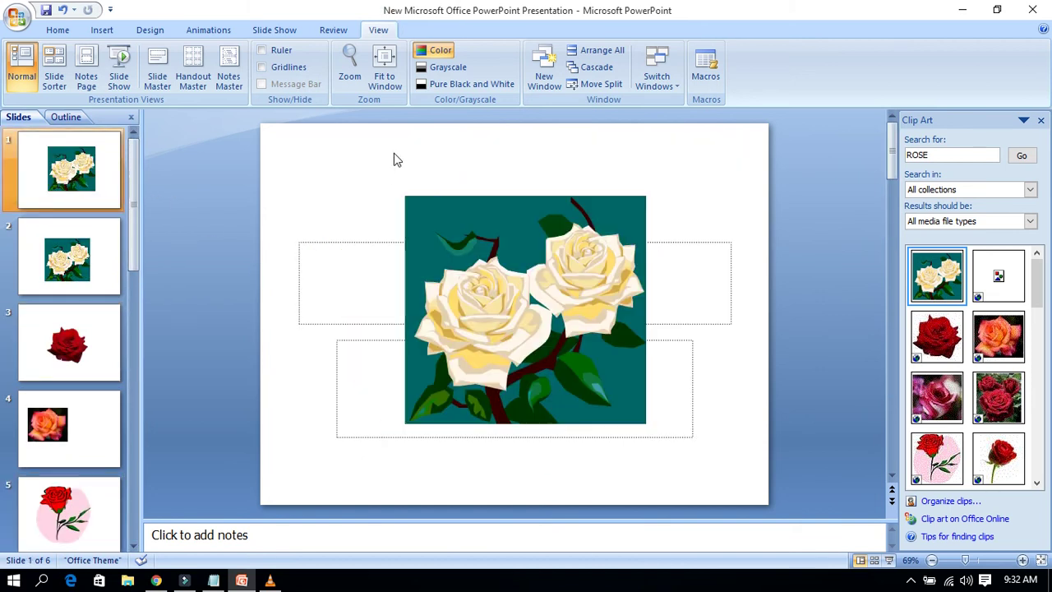
# Preview the presentation in grayscale, then return to full colour.
pyautogui.click(443, 67)
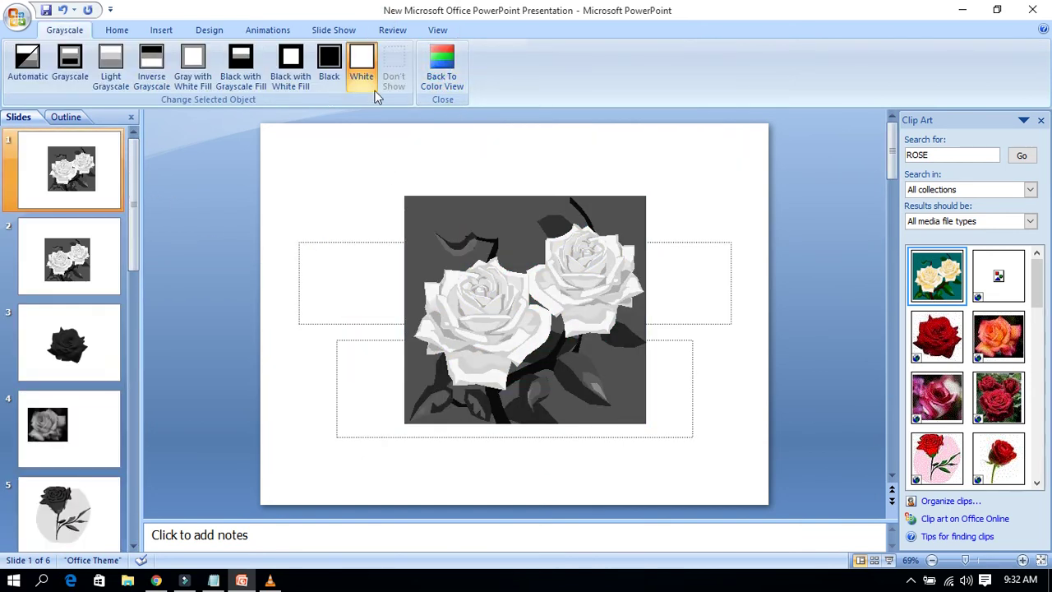
pyautogui.click(291, 66)
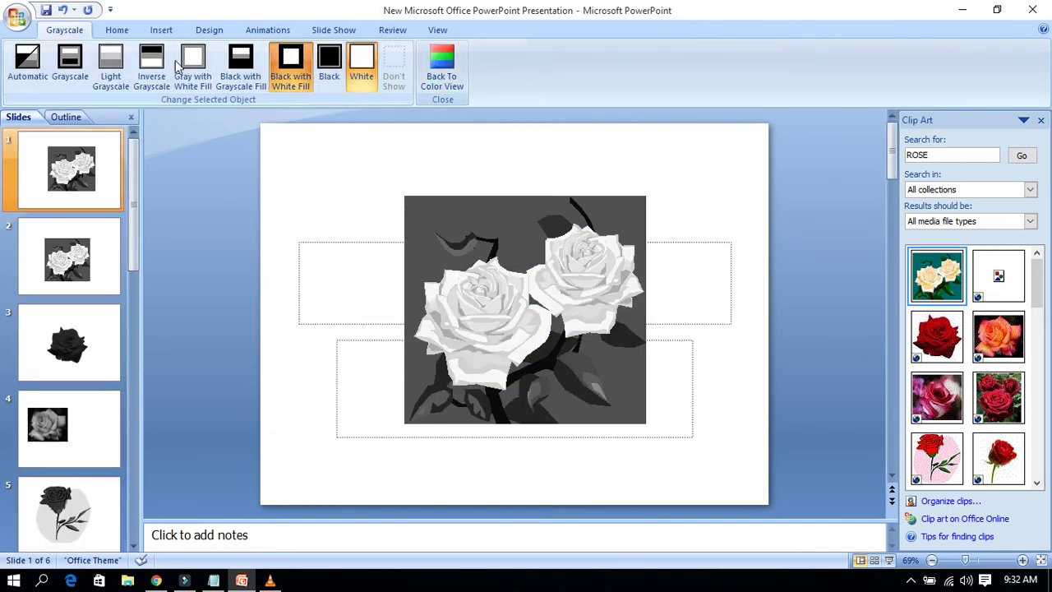
pyautogui.click(442, 74)
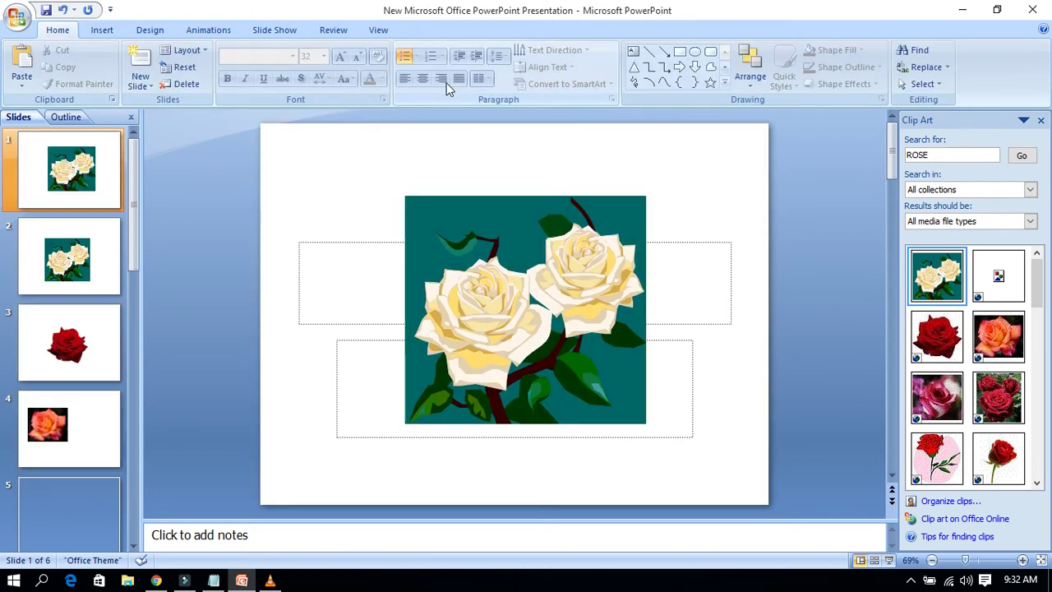
# Switch to Notes Page view, then to Slide Sorter view.
pyautogui.click(376, 33)
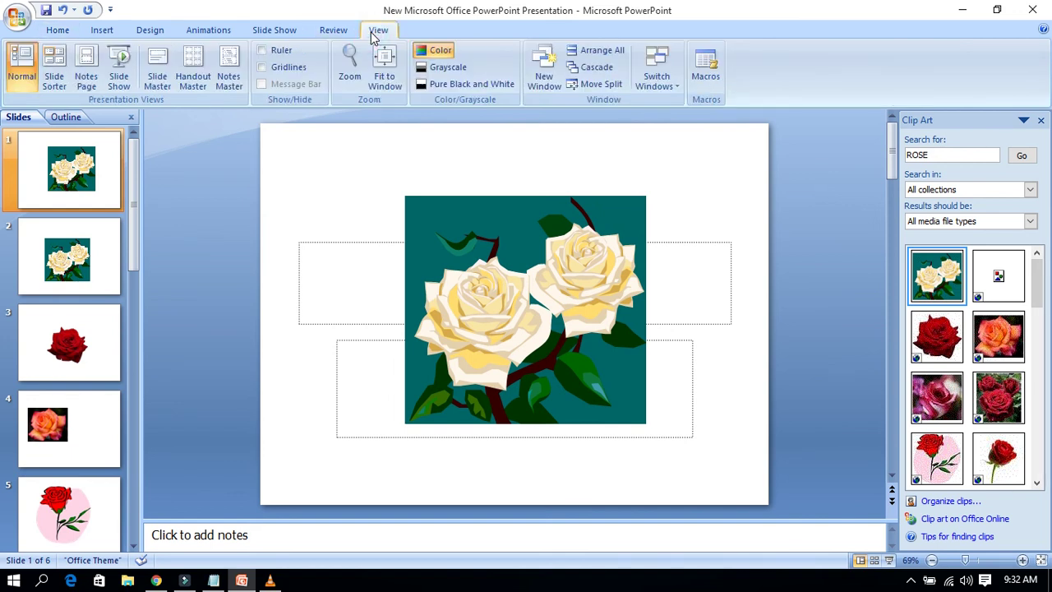
pyautogui.click(74, 56)
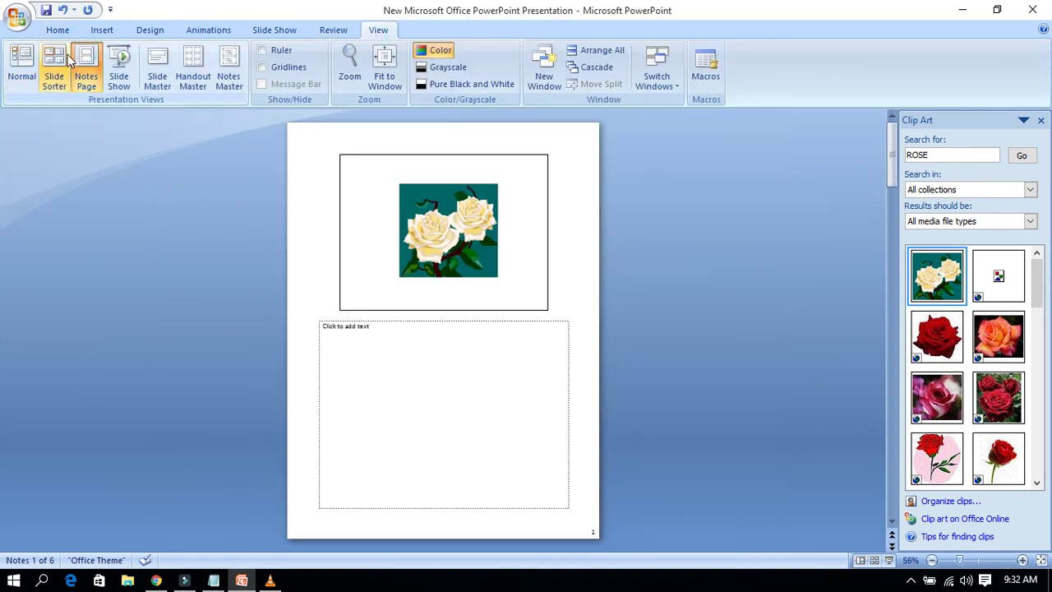
pyautogui.click(55, 68)
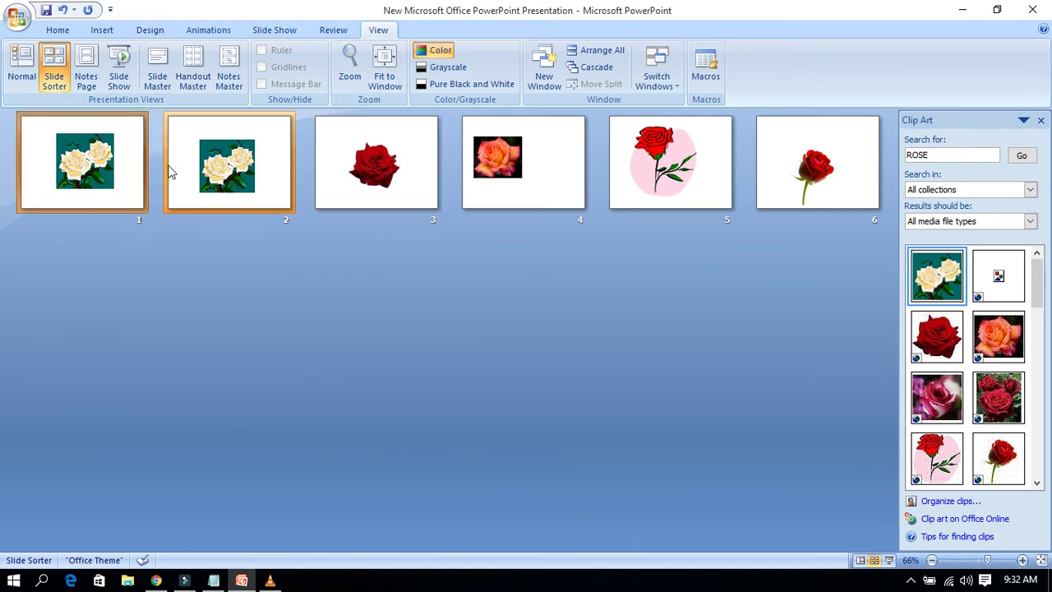
# Open the Handout Master and set it to landscape with 9 slides per page.
pyautogui.click(192, 72)
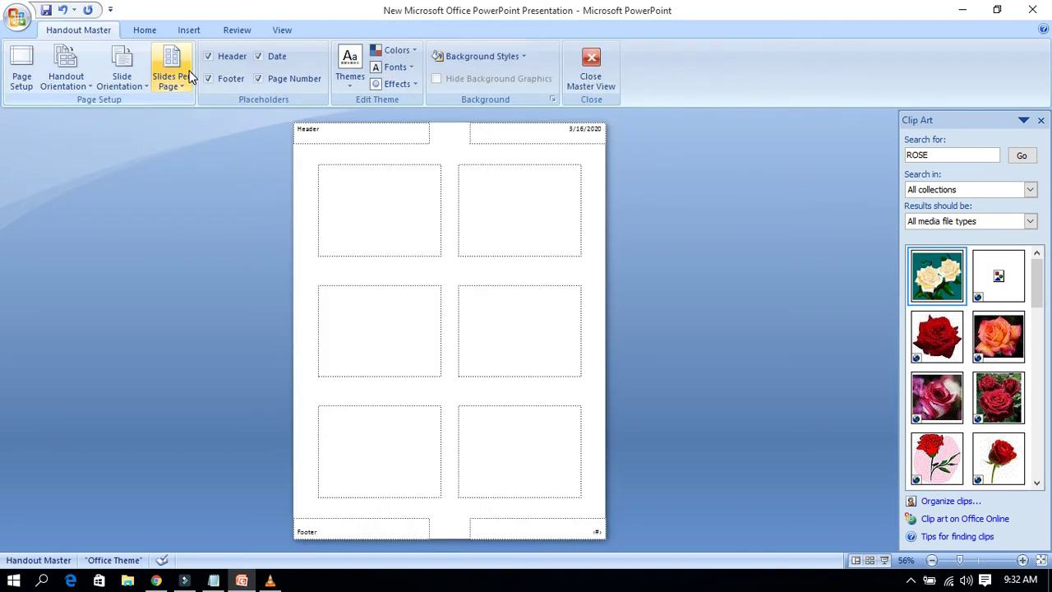
pyautogui.click(376, 195)
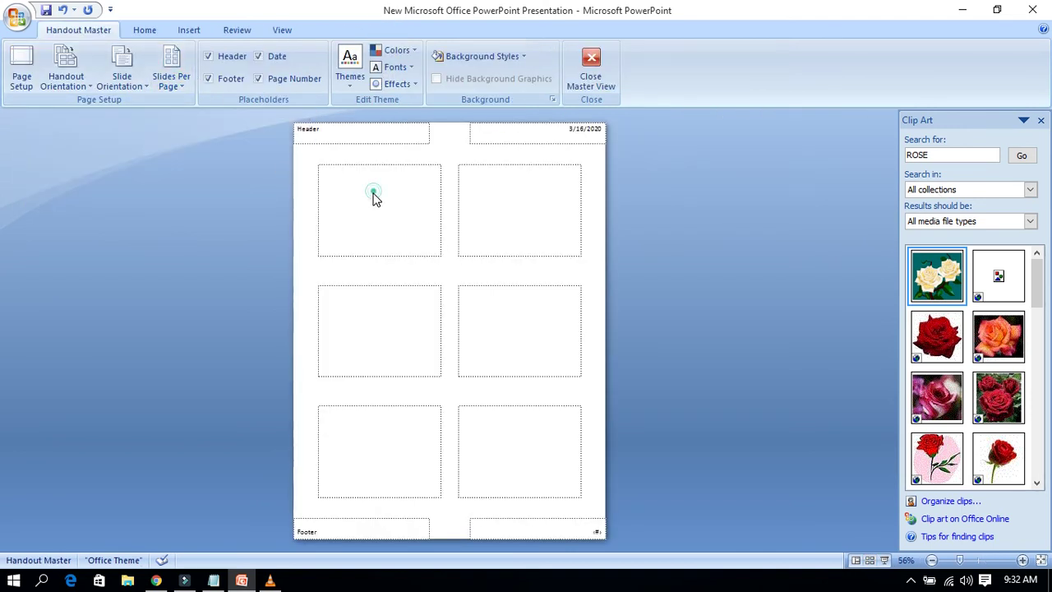
pyautogui.click(168, 81)
pyautogui.click(181, 75)
pyautogui.click(64, 78)
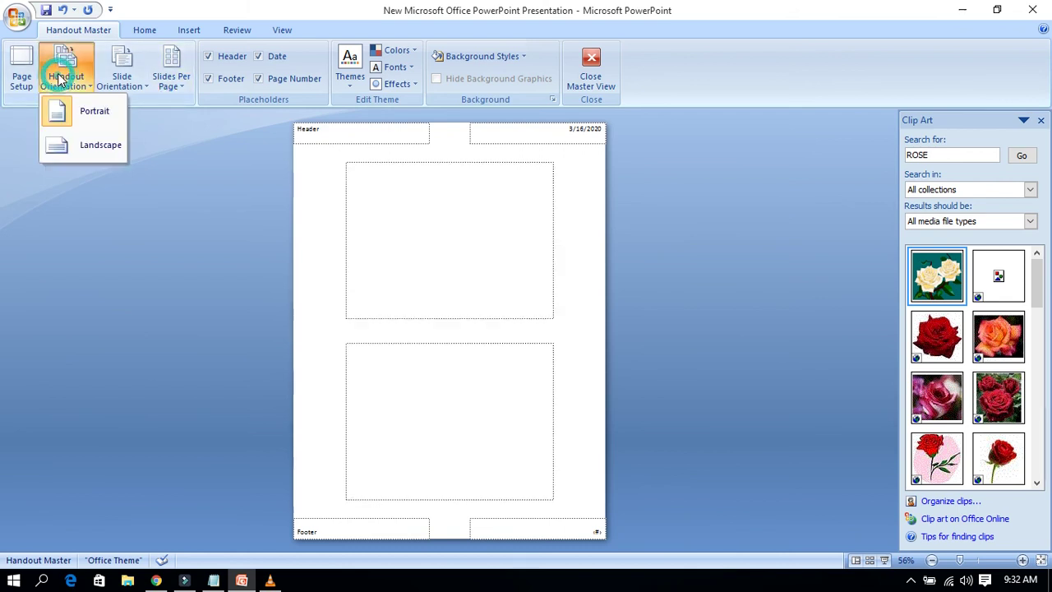
pyautogui.click(79, 146)
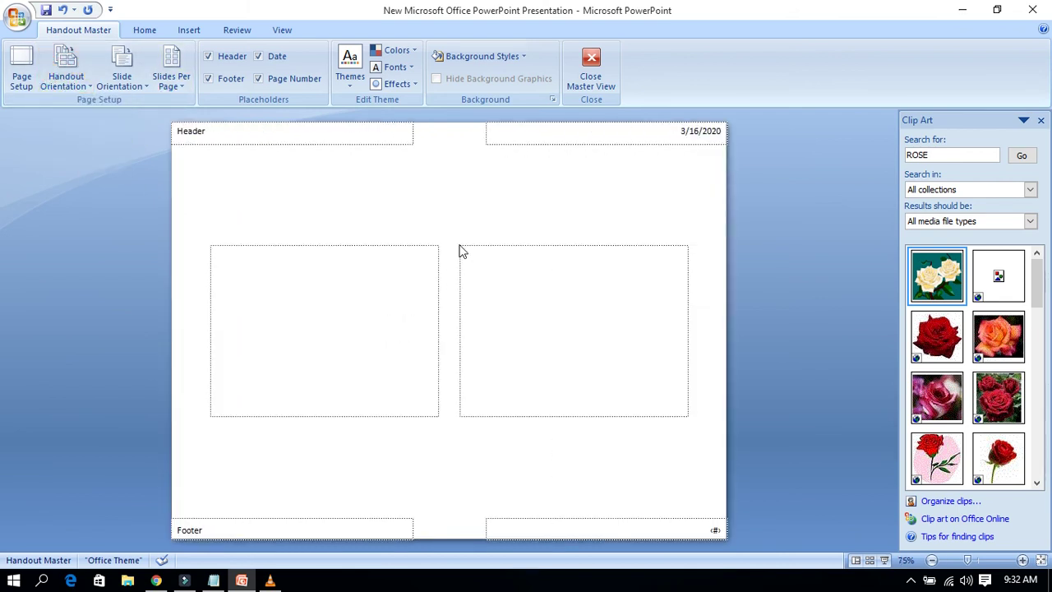
pyautogui.click(171, 76)
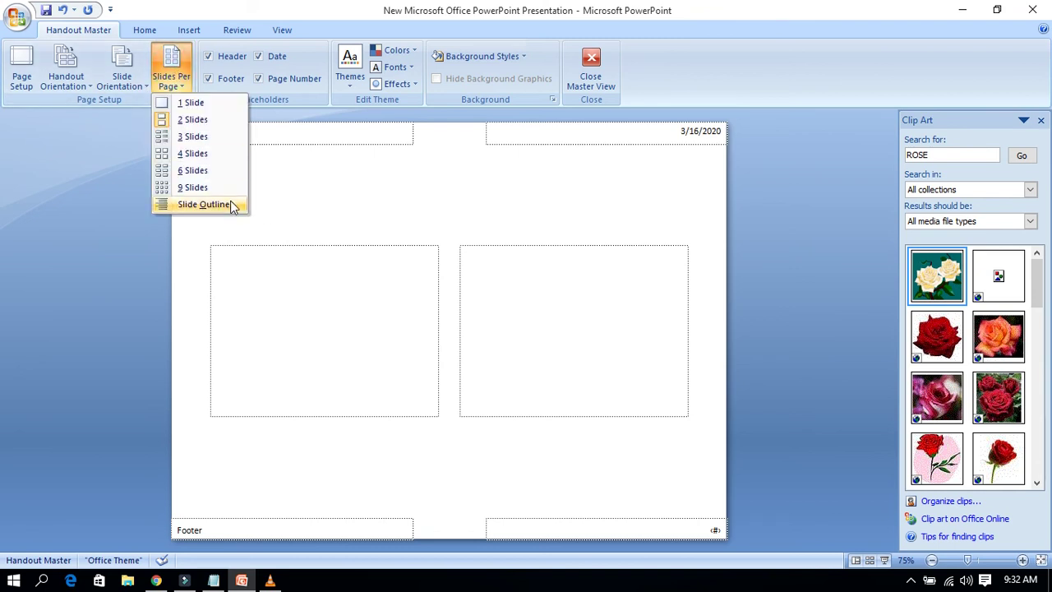
pyautogui.click(226, 190)
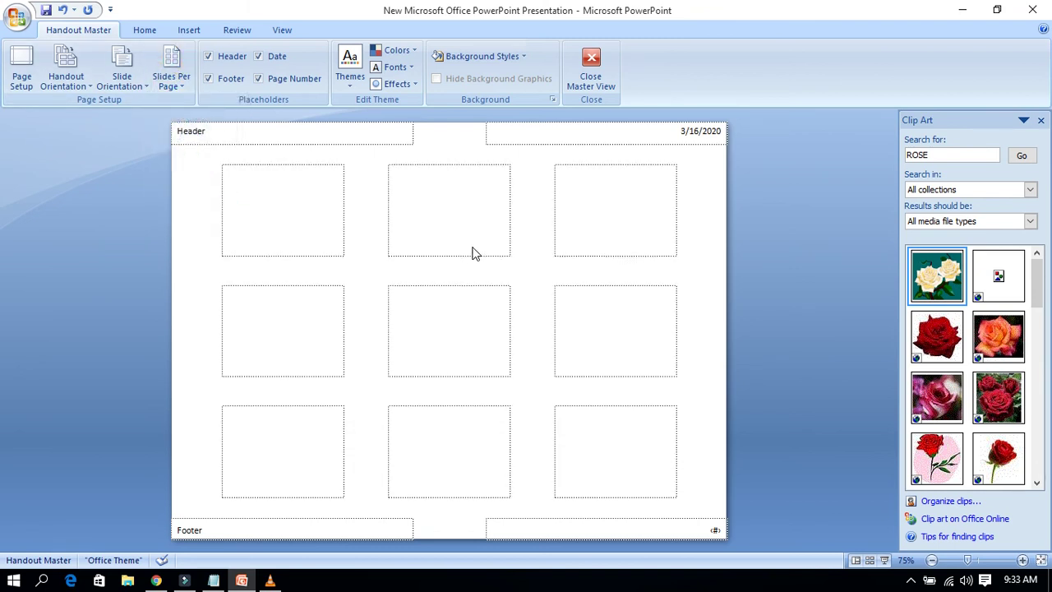
# Add white-roses clip art to the handout, delete the oversized red rose, and check the Notepad notes.
pyautogui.click(397, 190)
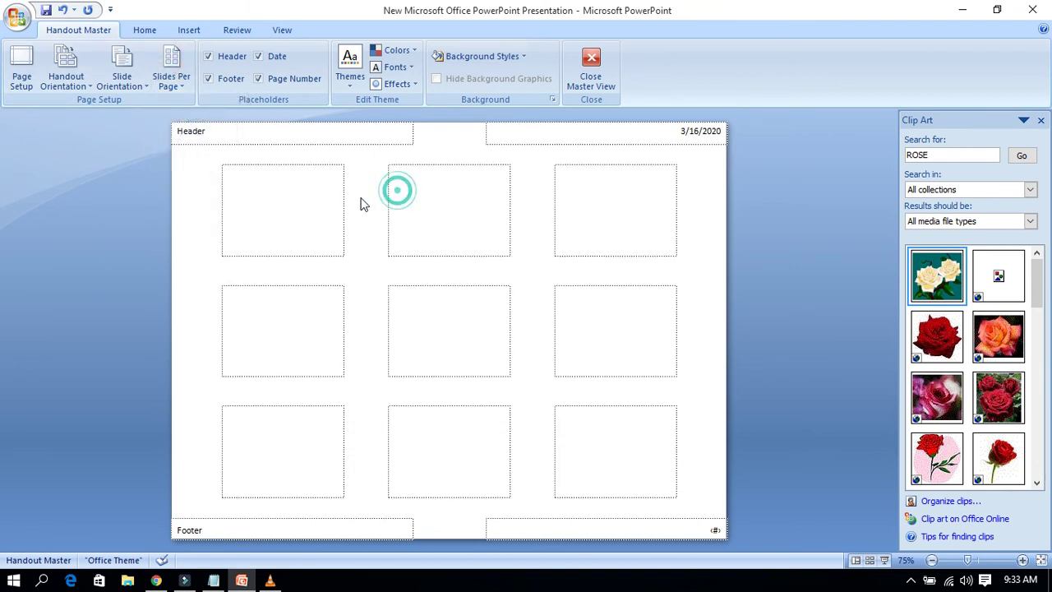
pyautogui.click(937, 275)
pyautogui.click(619, 216)
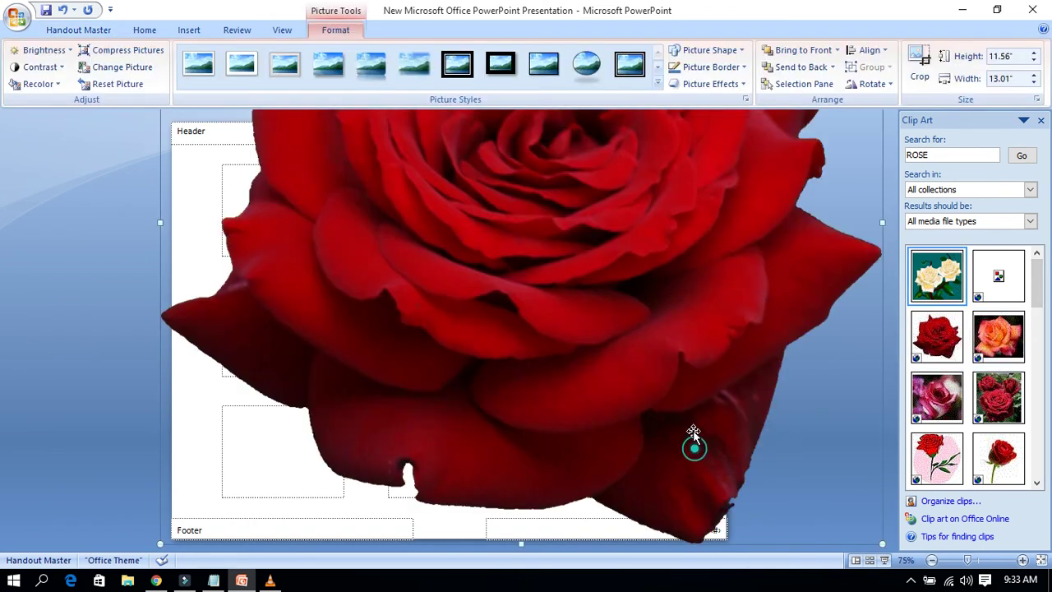
pyautogui.press('Delete')
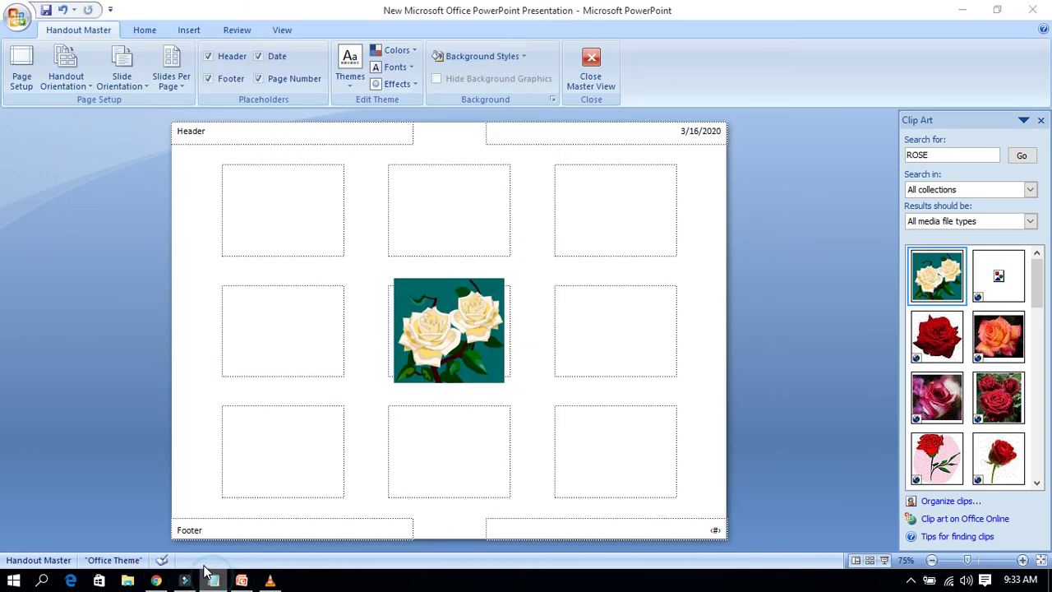
pyautogui.moveTo(211, 579); pyautogui.dragTo(542, 233)
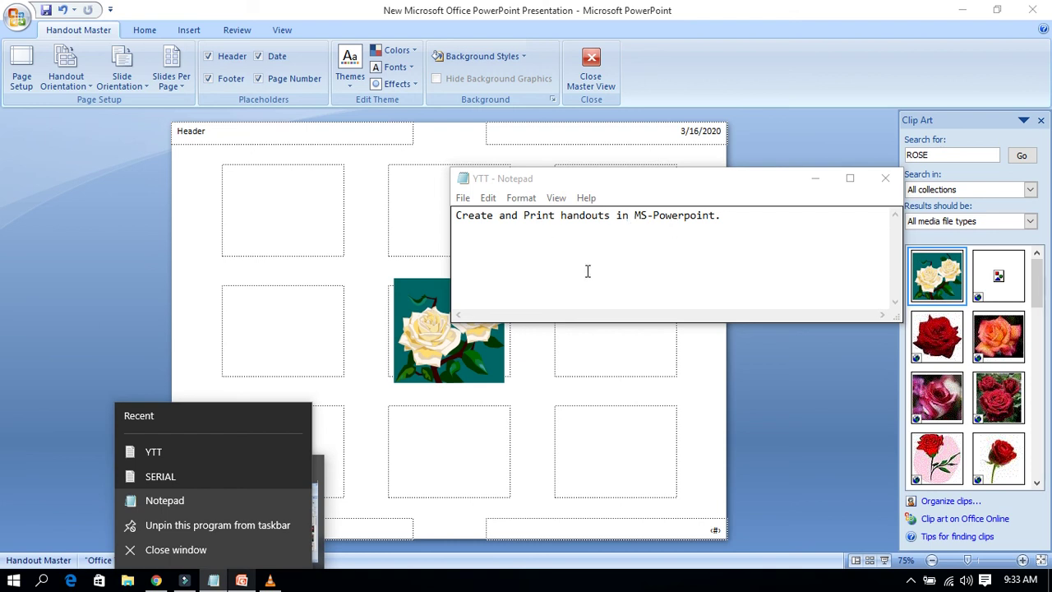
pyautogui.click(532, 433)
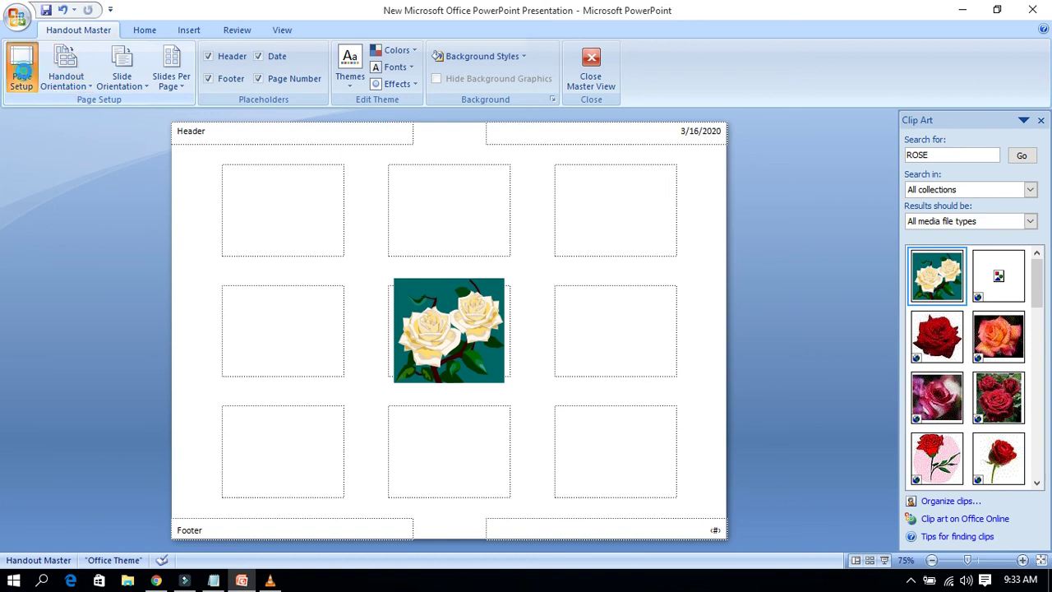
# Set the slides to portrait orientation in Page Setup.
pyautogui.click(21, 70)
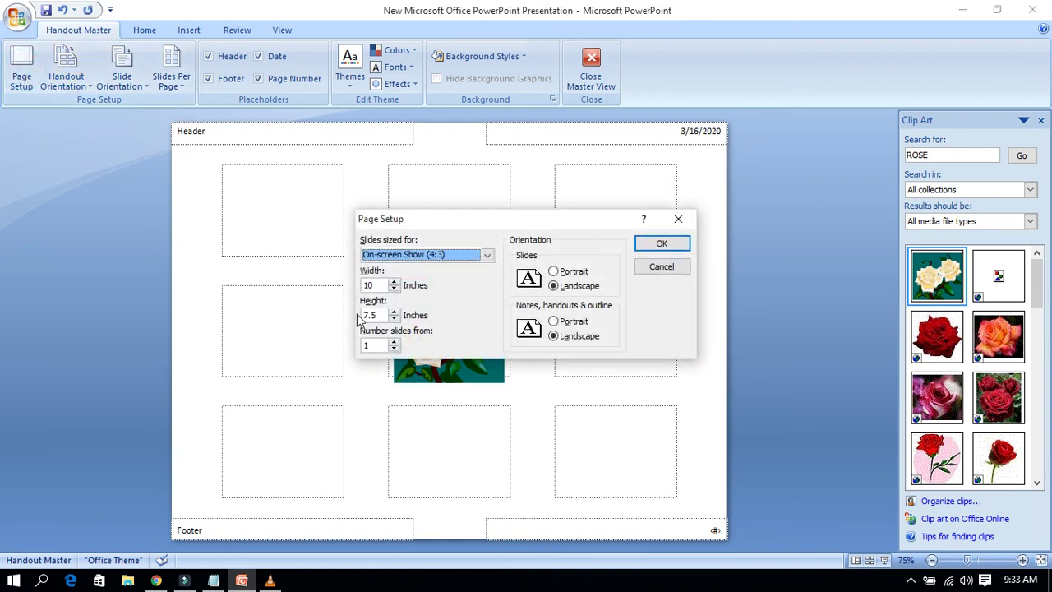
pyautogui.click(568, 272)
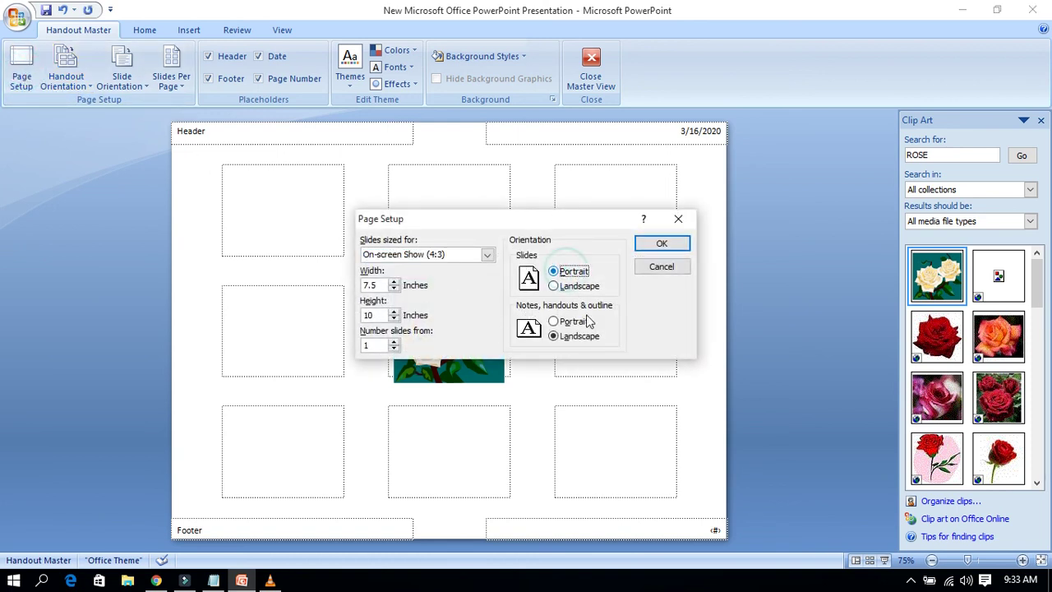
pyautogui.click(651, 245)
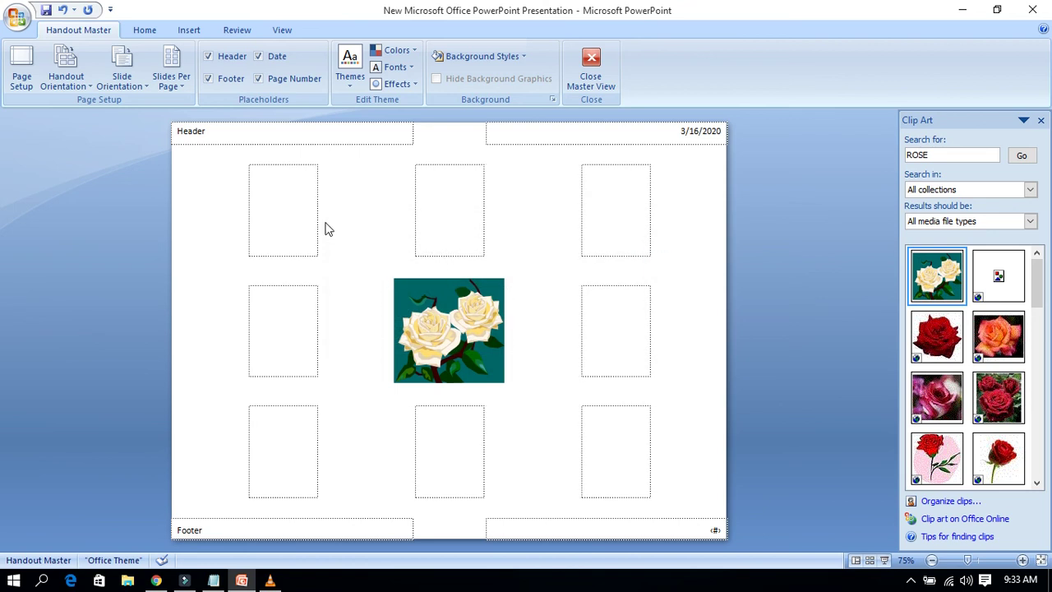
# Change the handout layout to 6 slides per page.
pyautogui.click(171, 78)
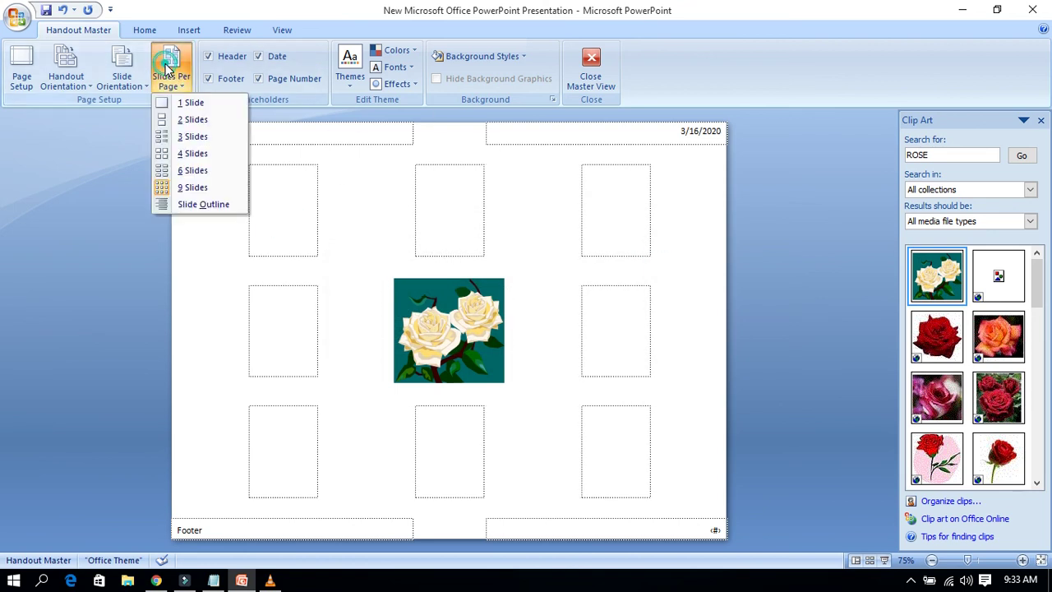
pyautogui.click(232, 209)
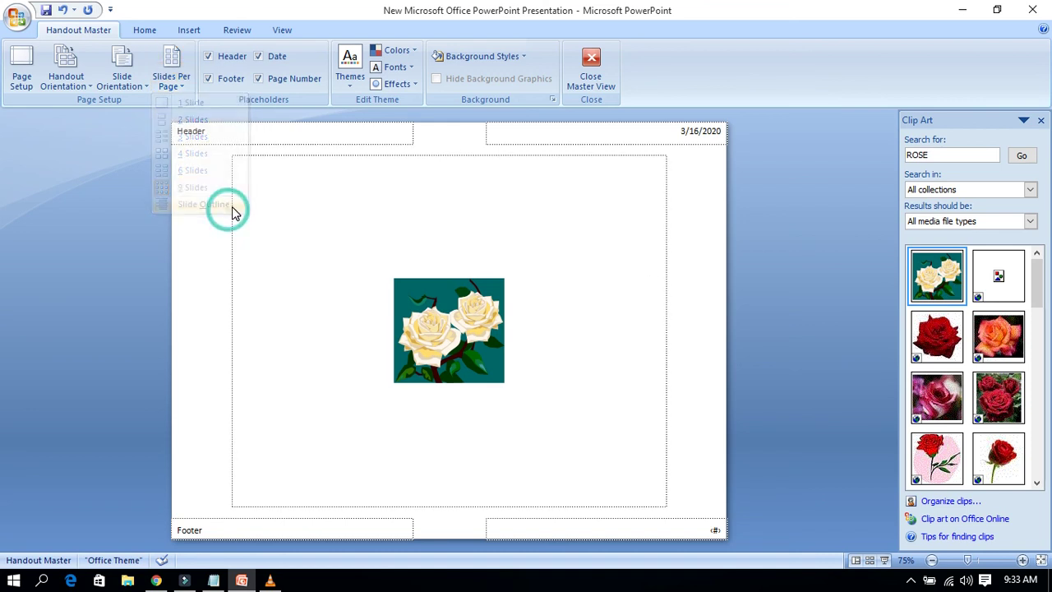
pyautogui.click(168, 84)
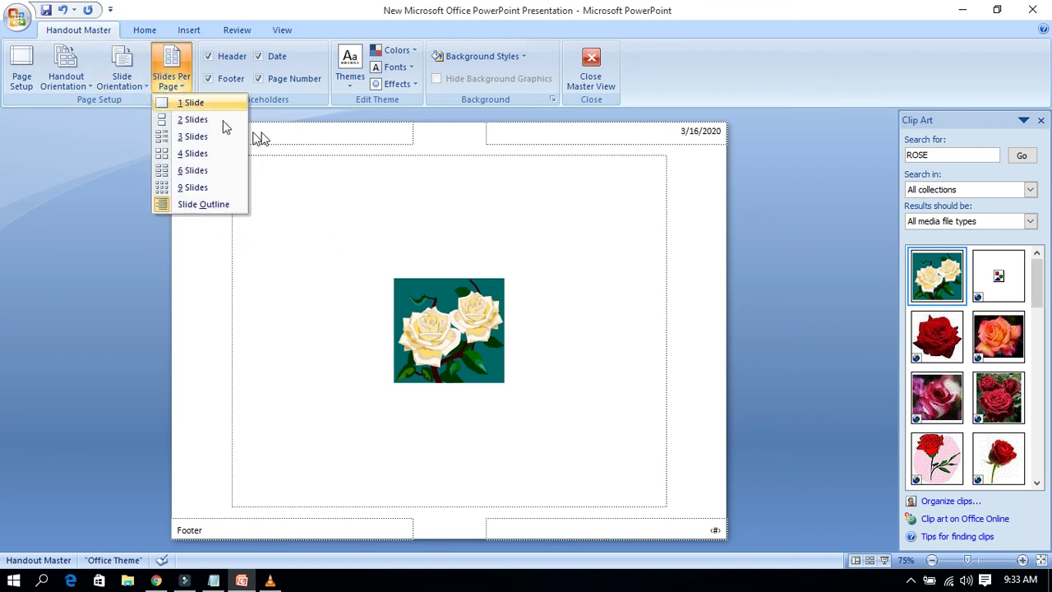
pyautogui.click(184, 171)
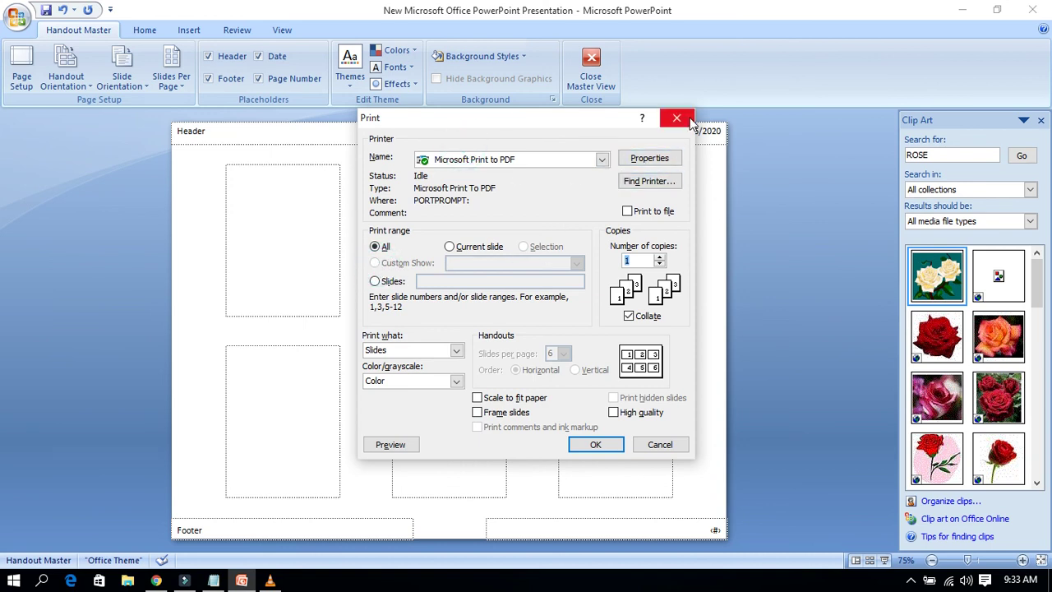
# Close and reopen the Print dialog, cancel without printing, and save with Ctrl+S.
pyautogui.click(677, 117)
pyautogui.hotkey('ctrl', 'p')
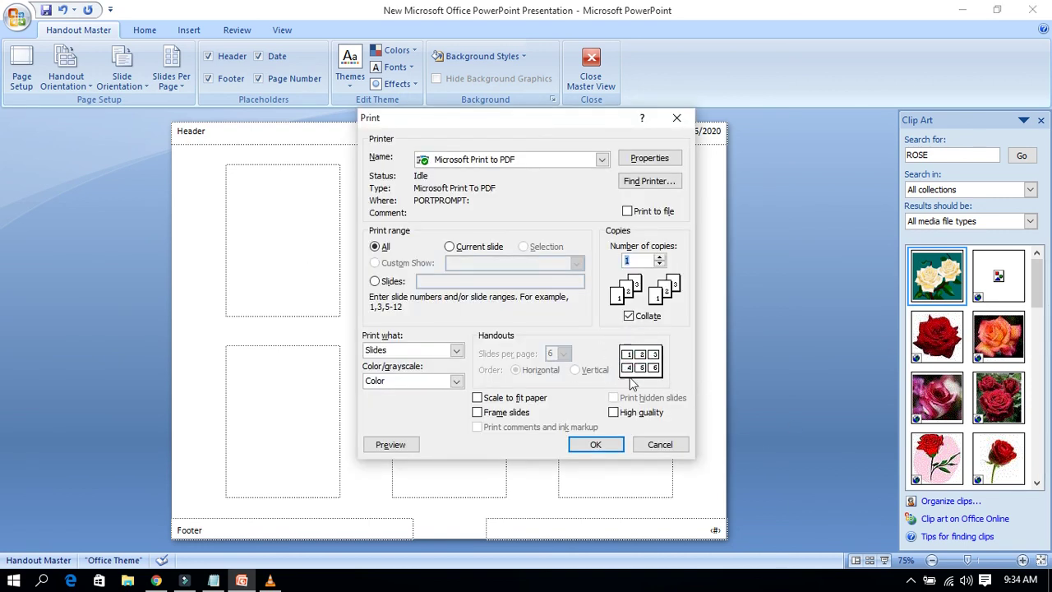
pyautogui.click(672, 445)
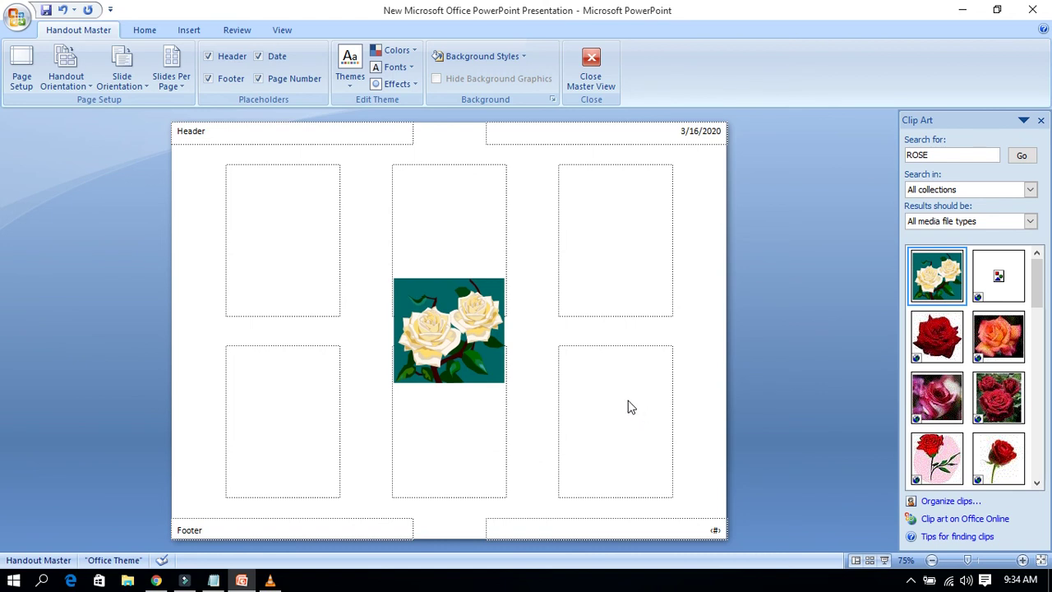
pyautogui.hotkey('ctrl', 's')
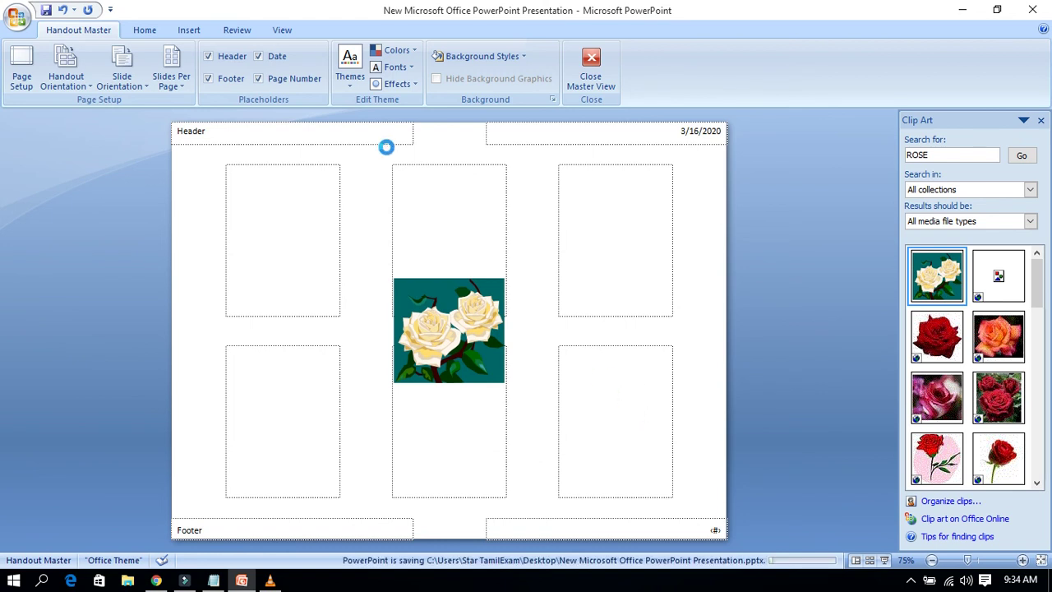